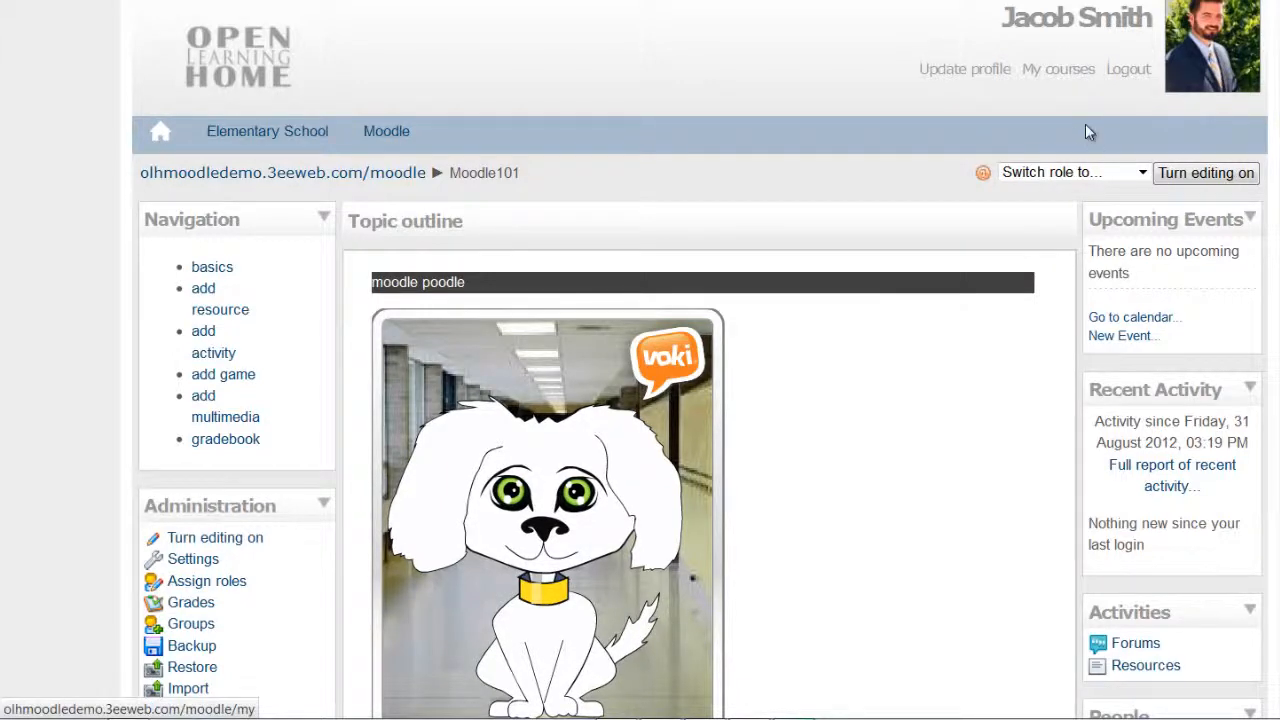
# Turn on editing for the Moodle101 course and start adding a Glossary activity to topic 3, the "add activity" section
pyautogui.click(1195, 178)
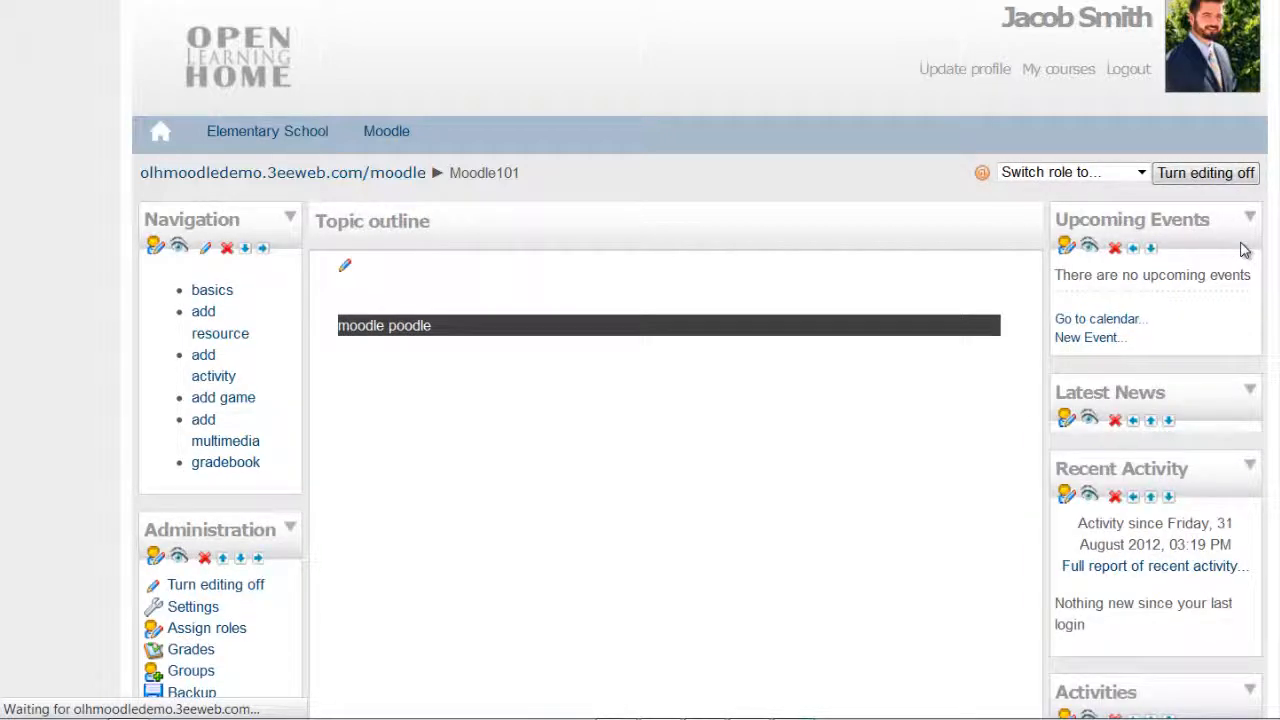
pyautogui.click(229, 382)
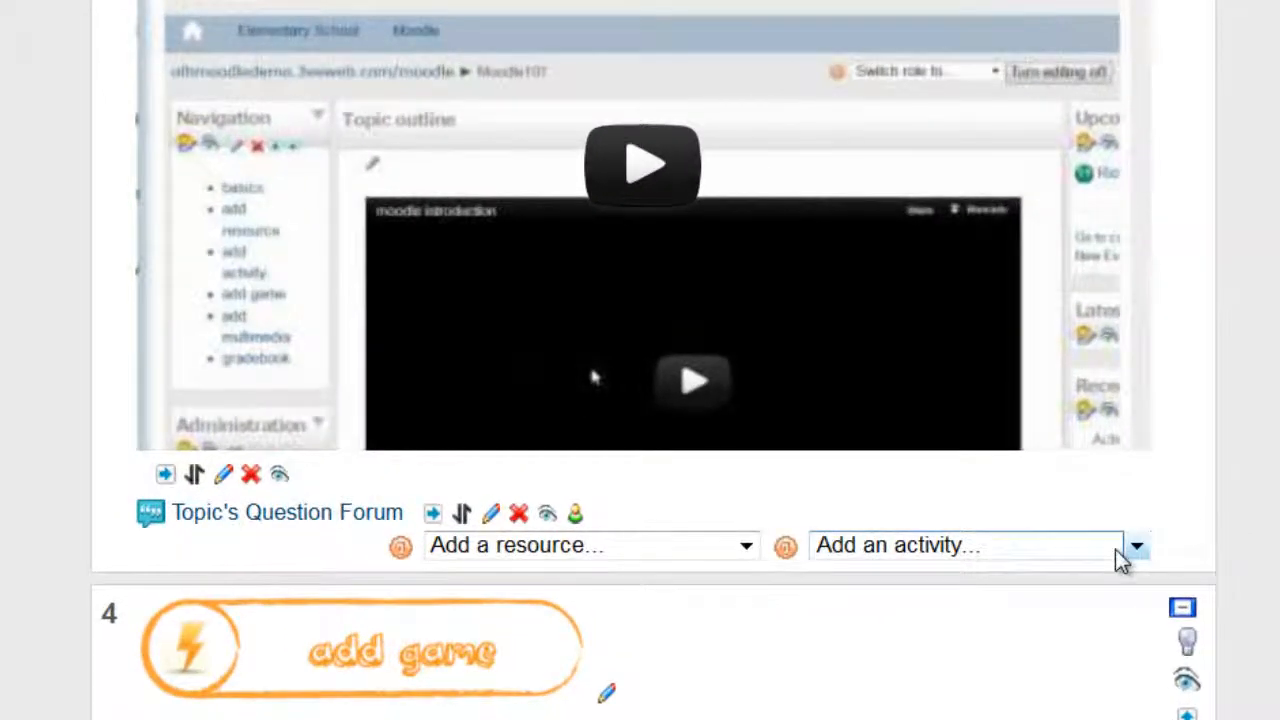
pyautogui.click(1137, 548)
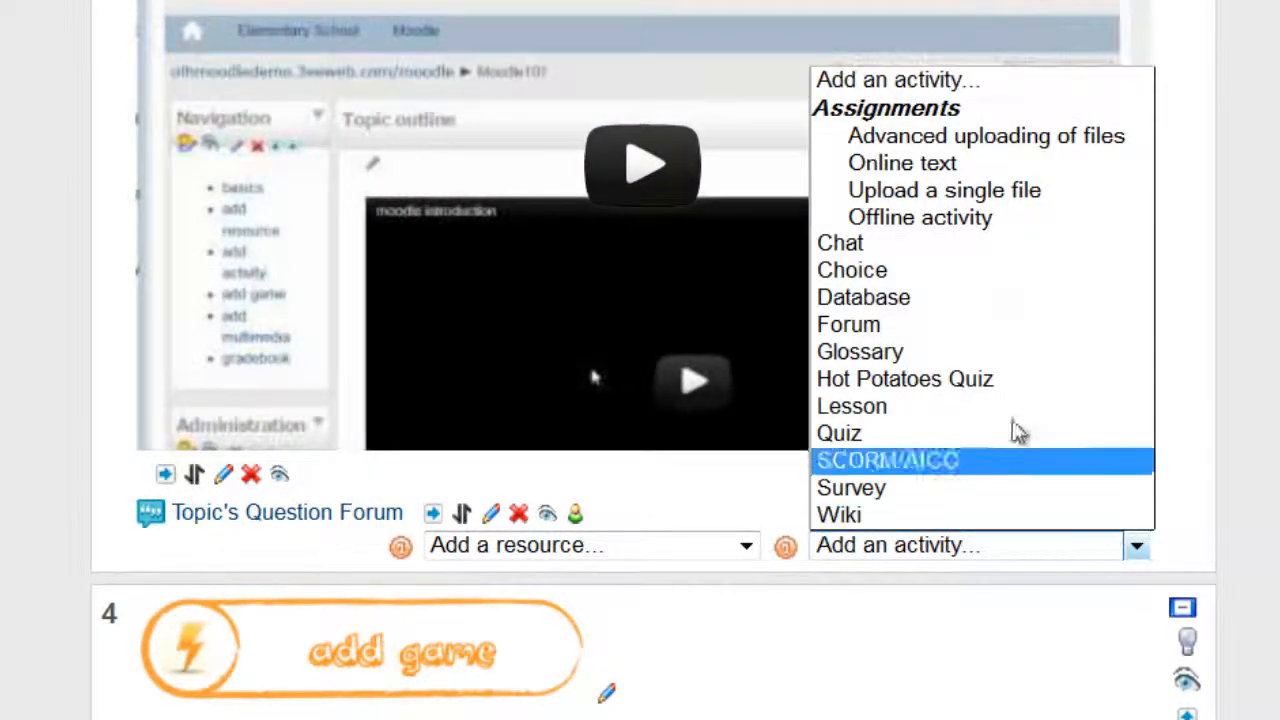
pyautogui.click(900, 362)
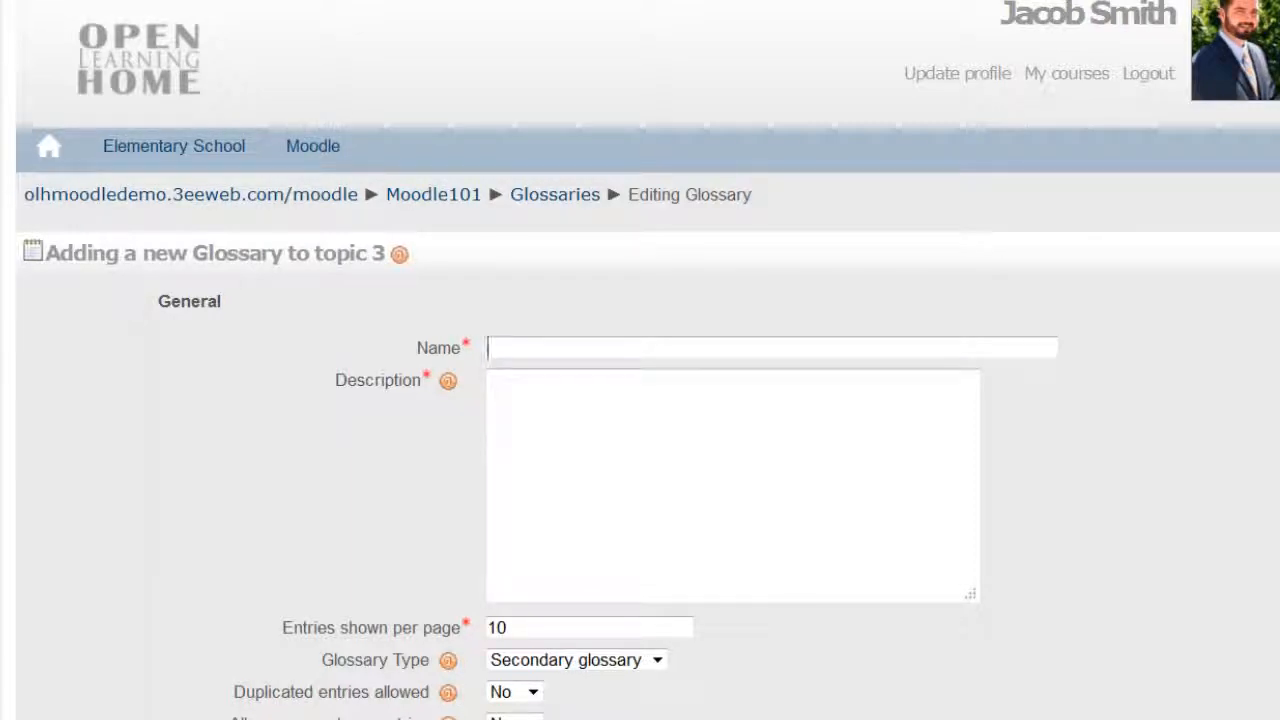
# Name the glossary "Moodle Glossary", describe it as "Glossary of common moodle terms", and save it, returning to the course
pyautogui.press('Tab')
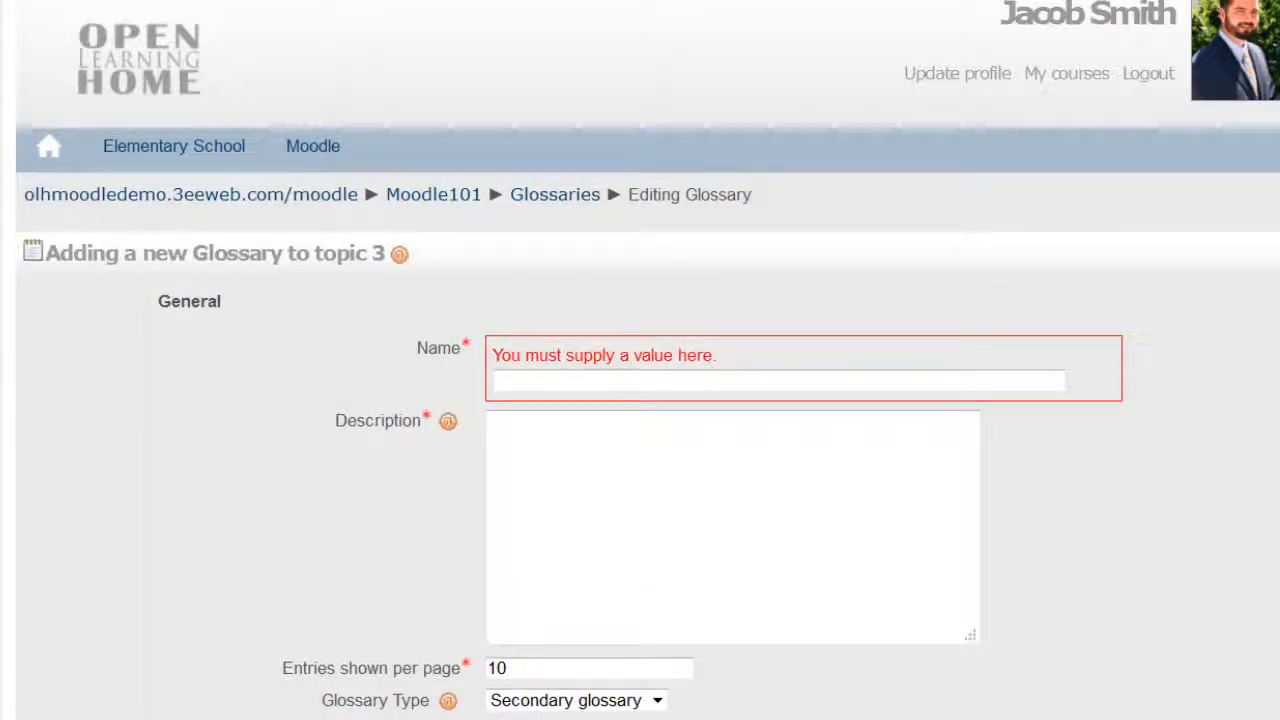
pyautogui.click(523, 385)
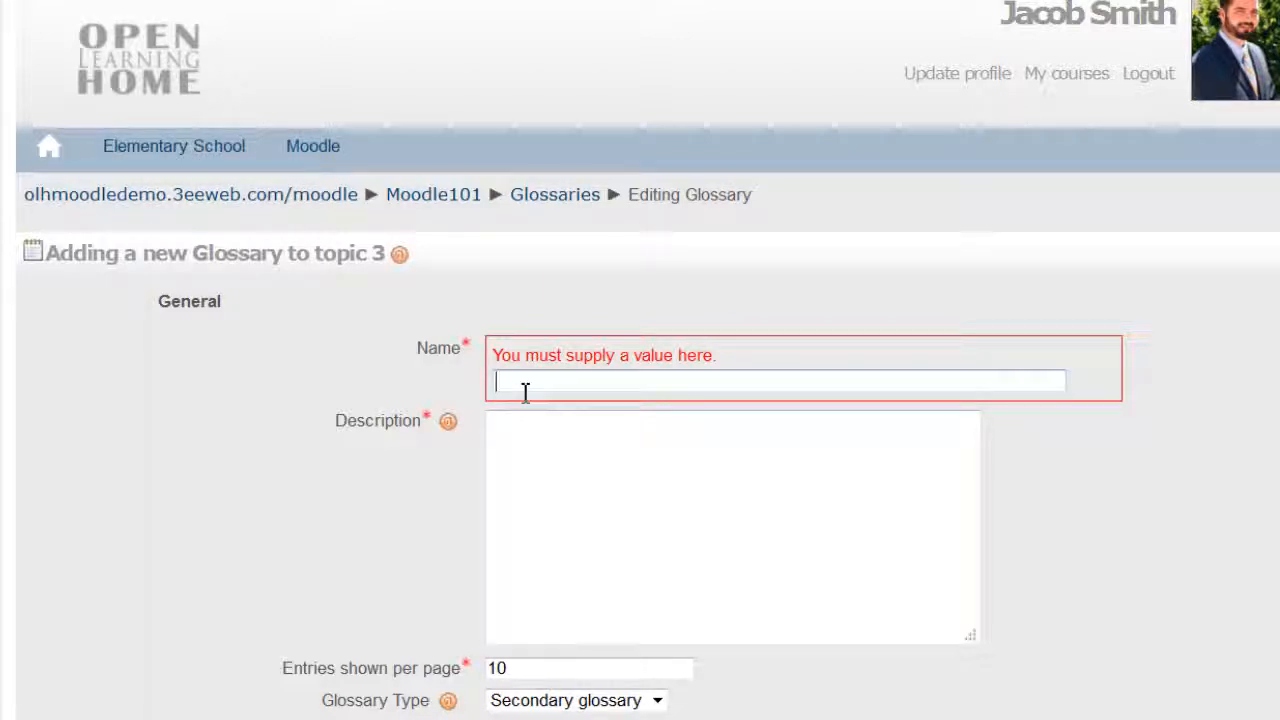
pyautogui.write('Moodle Glossary')
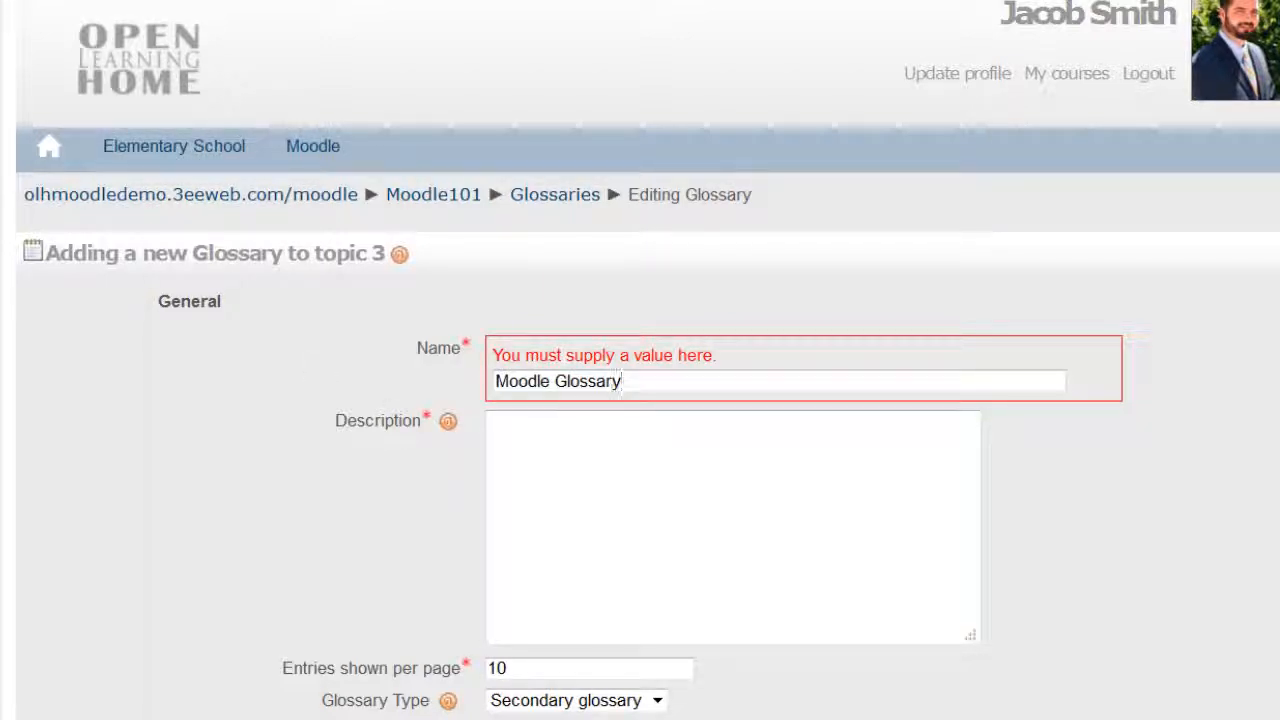
pyautogui.press('Tab')
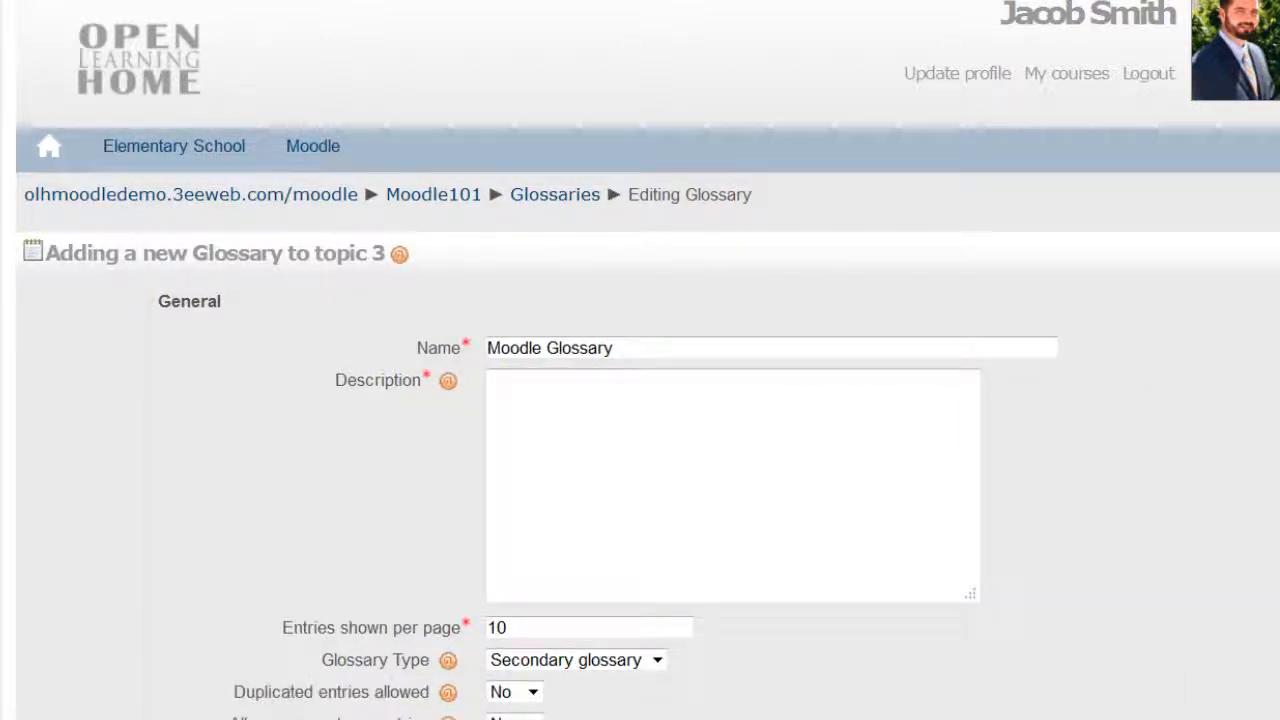
pyautogui.click(520, 397)
pyautogui.write('Glossary of common moodle terms')
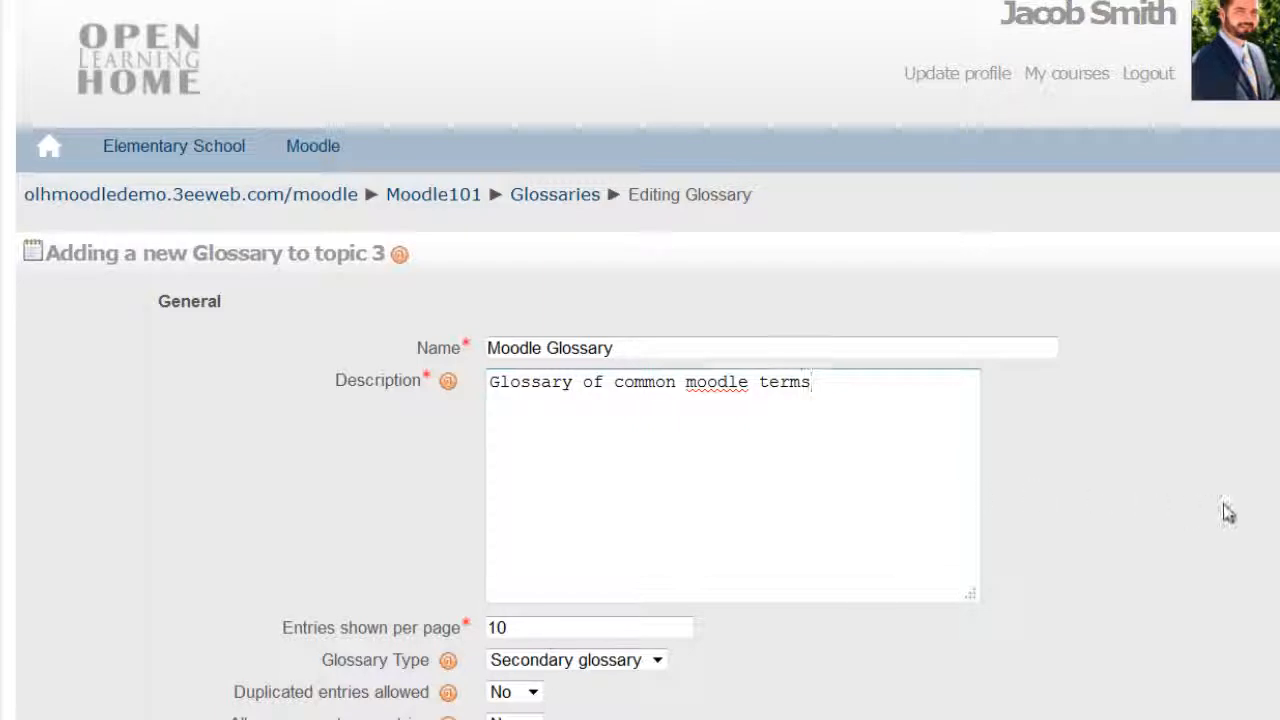
pyautogui.scroll(-5, 1264, 546)
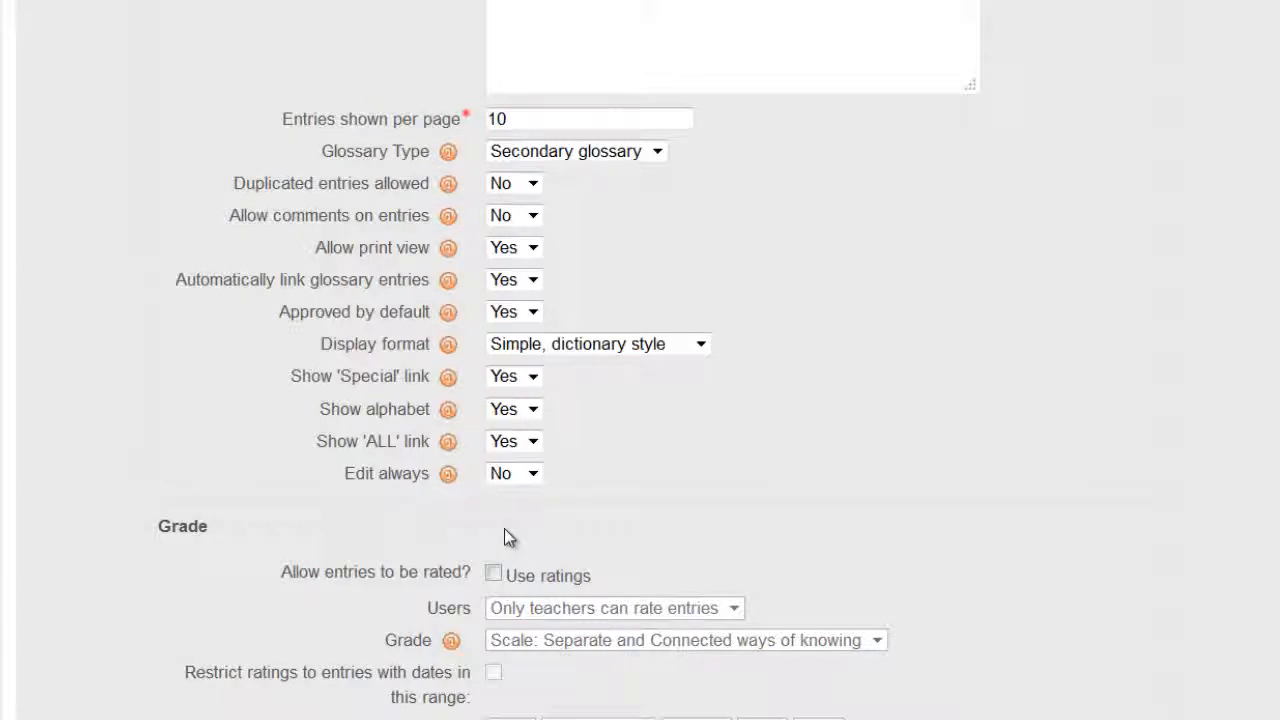
pyautogui.scroll(-4, 830, 514)
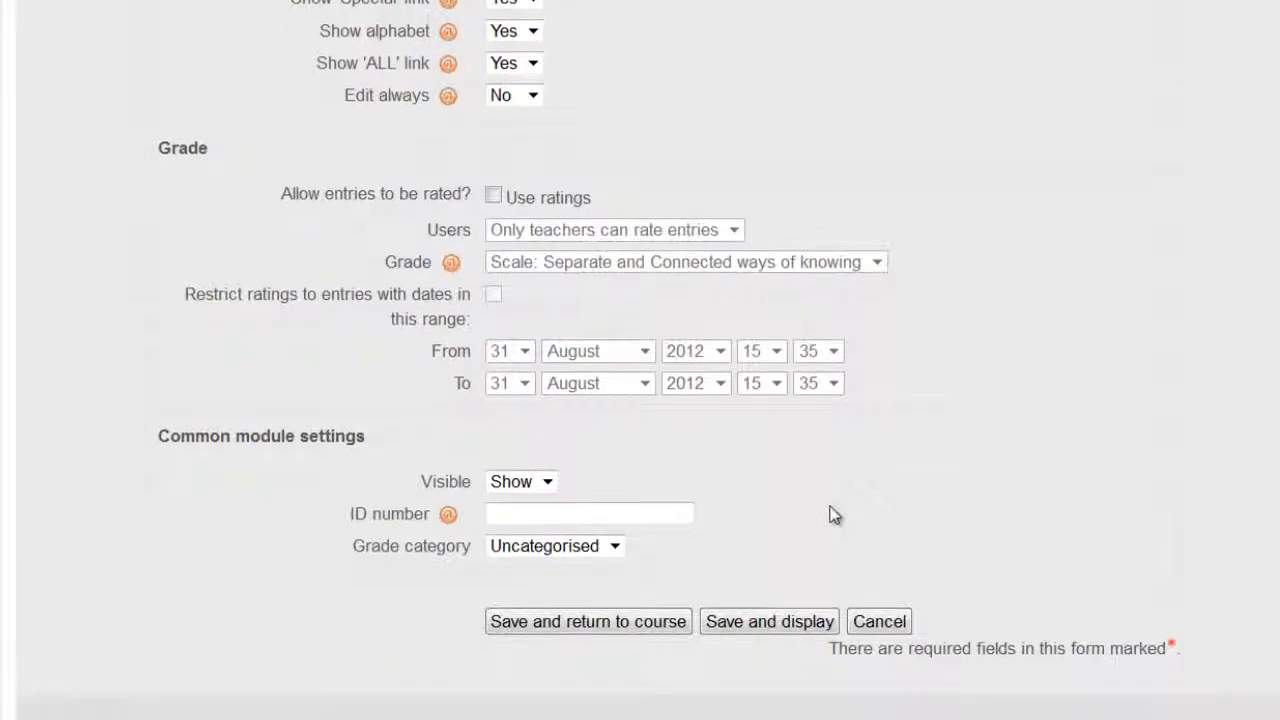
pyautogui.click(587, 629)
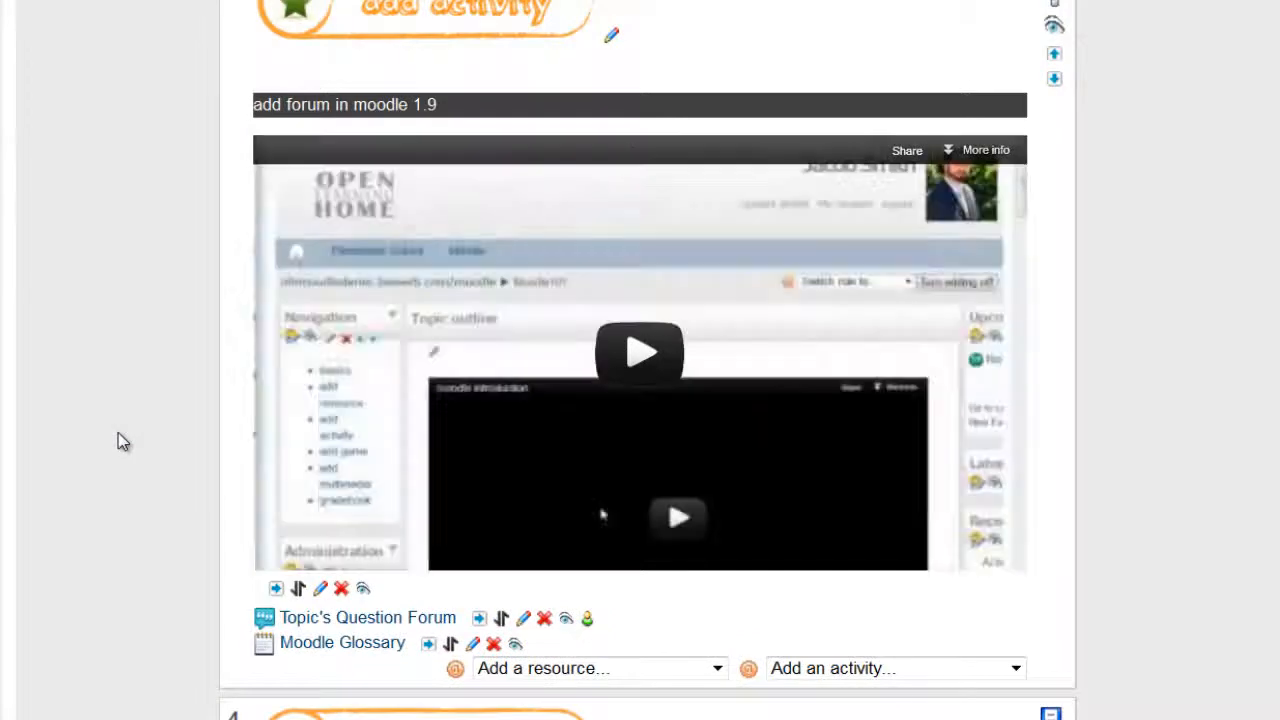
# Open the Moodle Glossary from the course page and start a new entry with the concept "moodle"
pyautogui.click(390, 650)
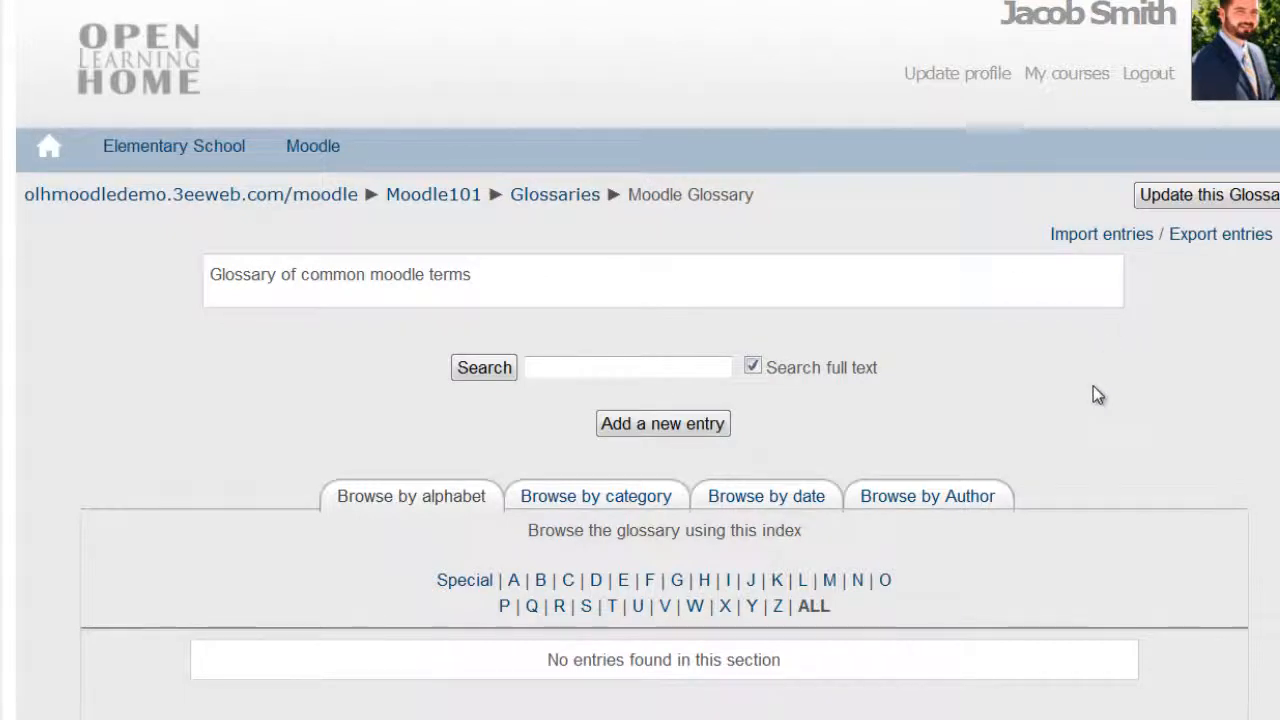
pyautogui.scroll(-1, 1095, 395)
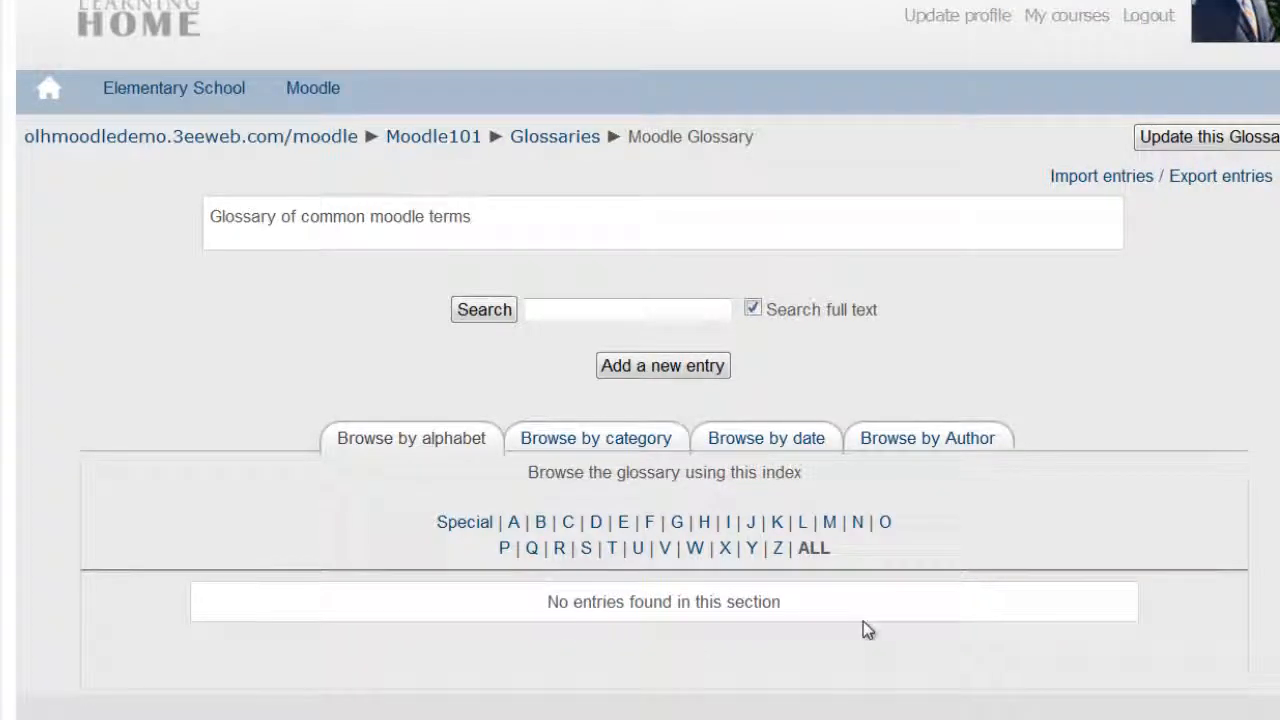
pyautogui.click(666, 368)
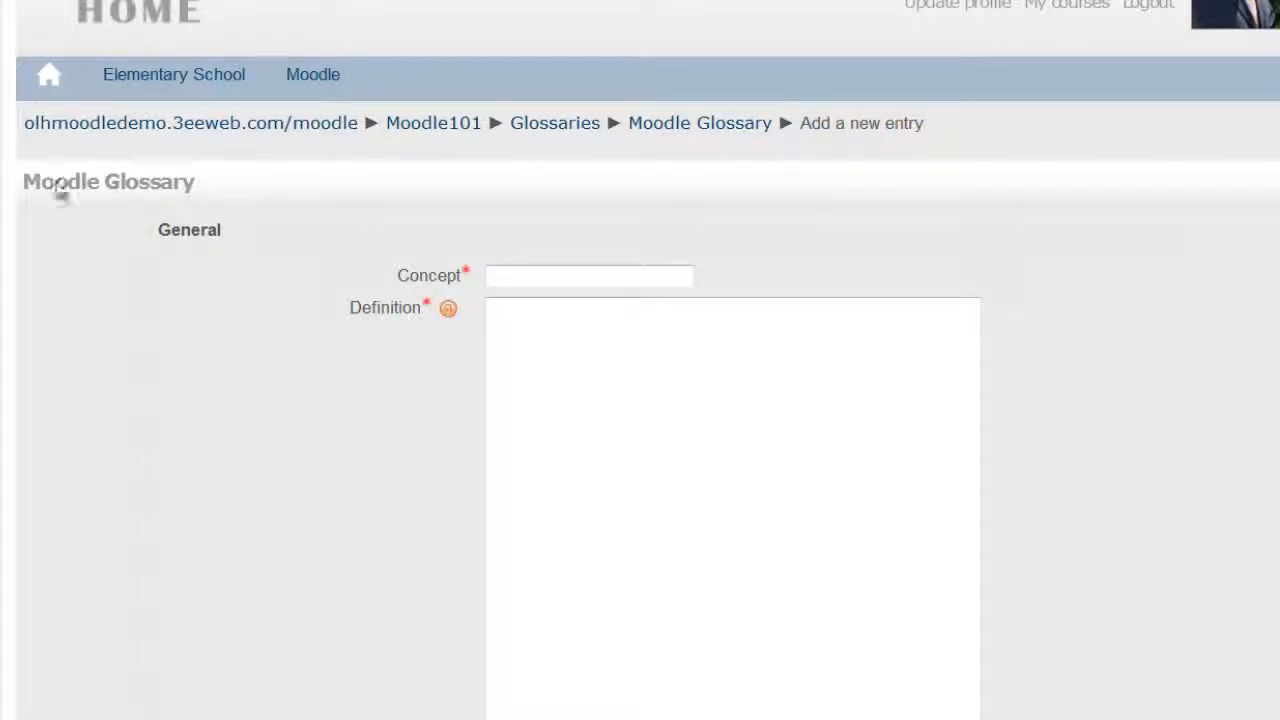
pyautogui.write('moodle')
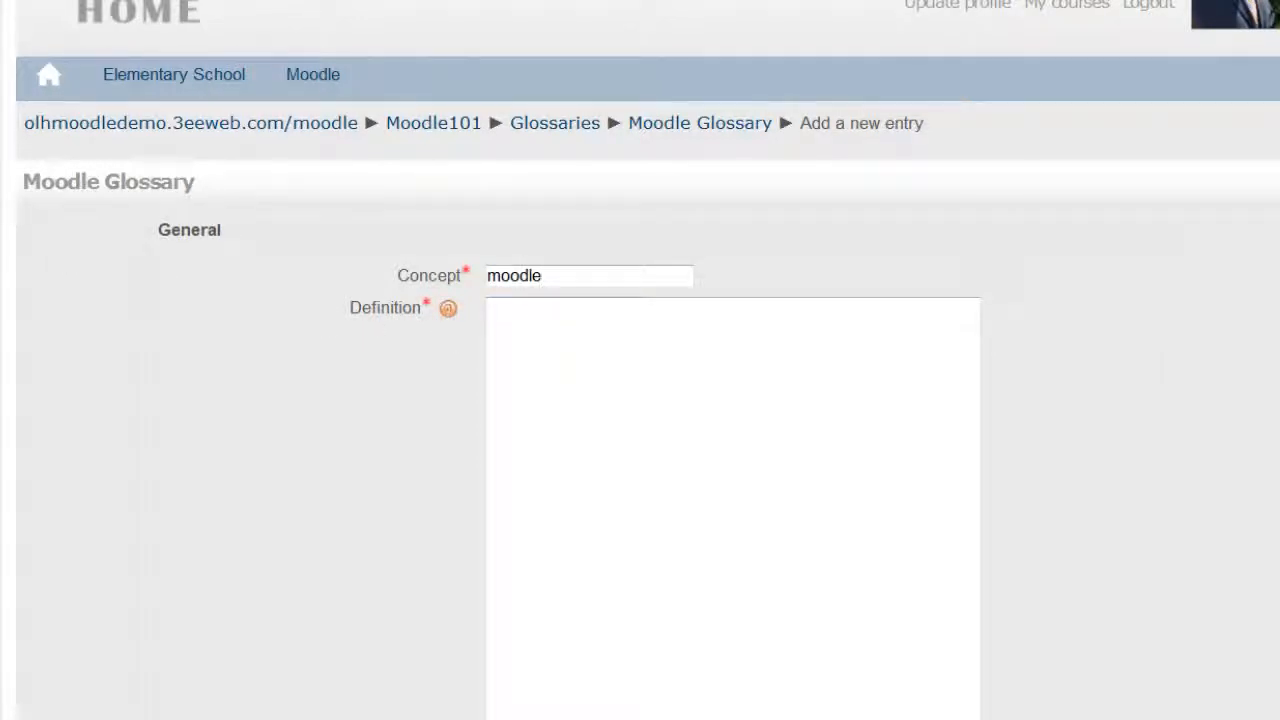
# Enter the definition "open source course management system with many multimedia features to make learning fun and interactive." and save the entry
pyautogui.click(607, 361)
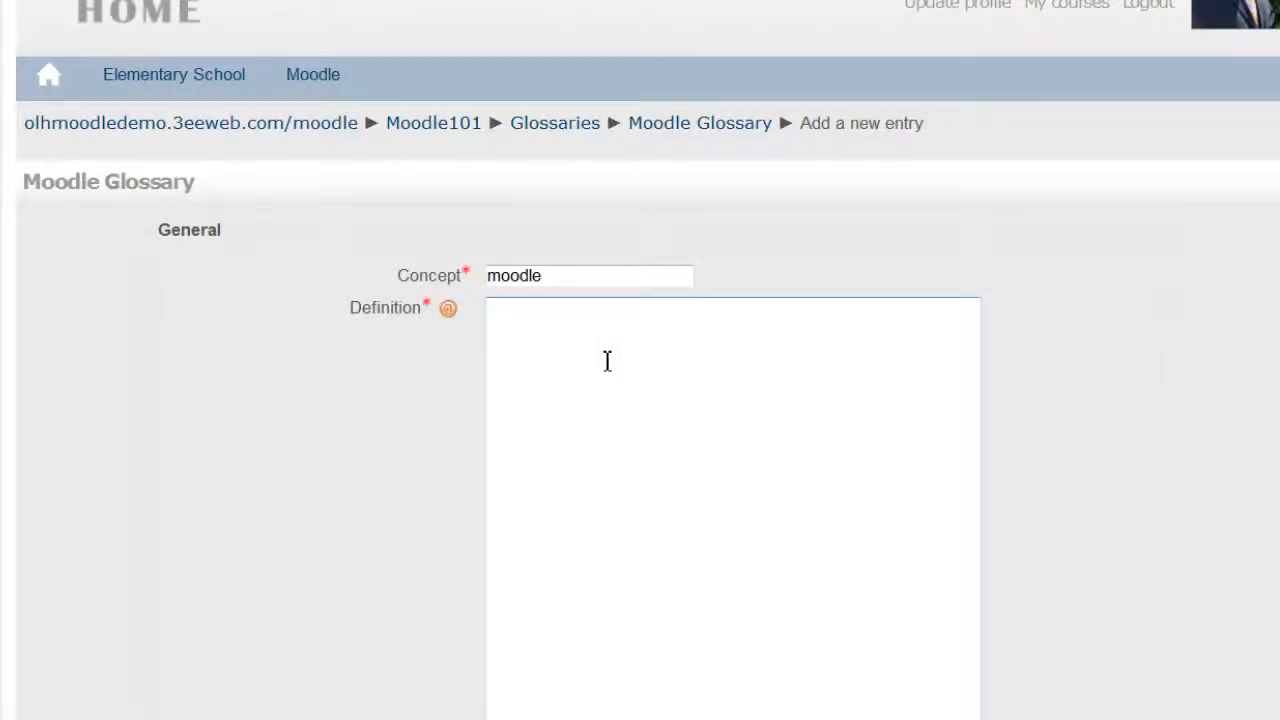
pyautogui.write('open source course management system with many multimedia features to make learning fun and interactive.')
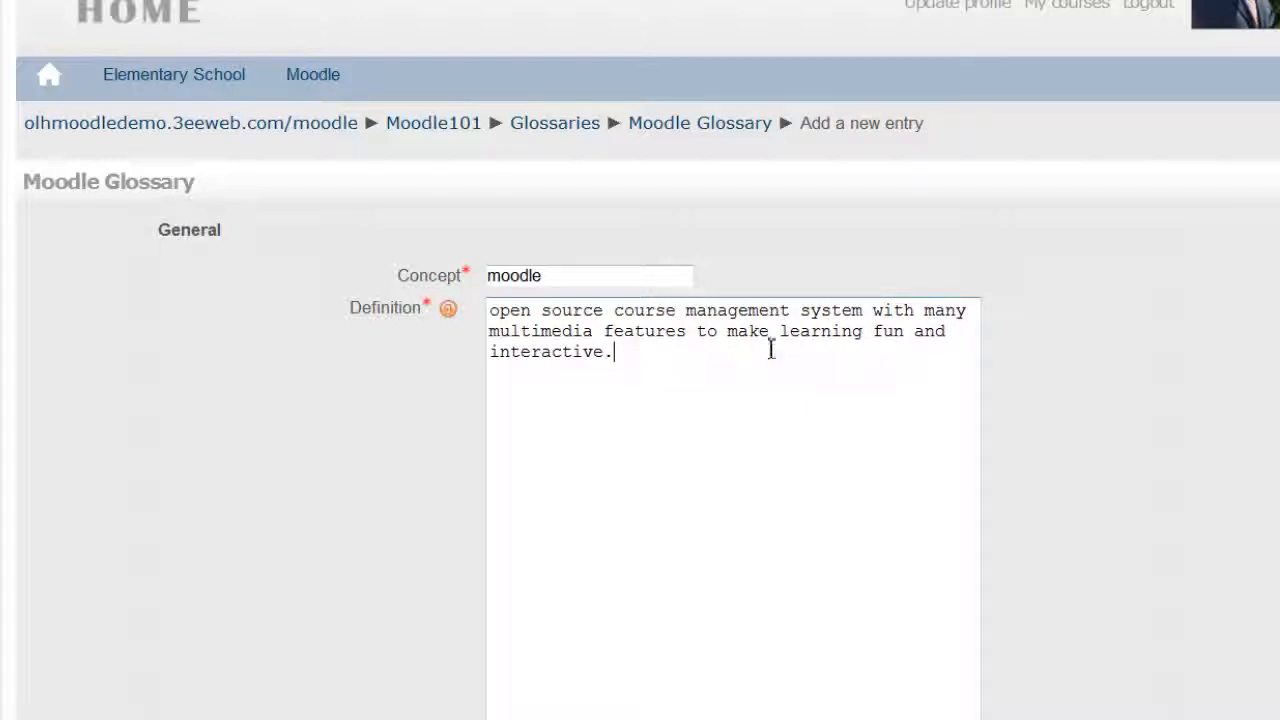
pyautogui.scroll(-3, 1068, 505)
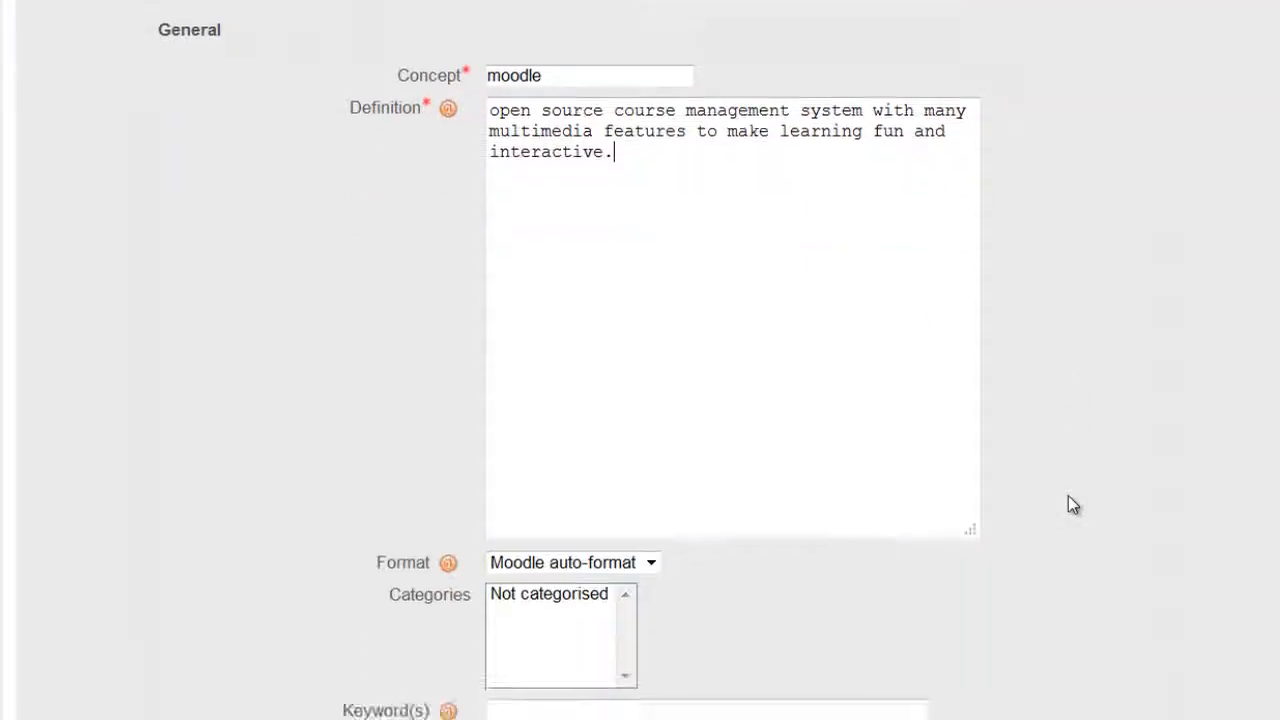
pyautogui.scroll(-2, 1068, 505)
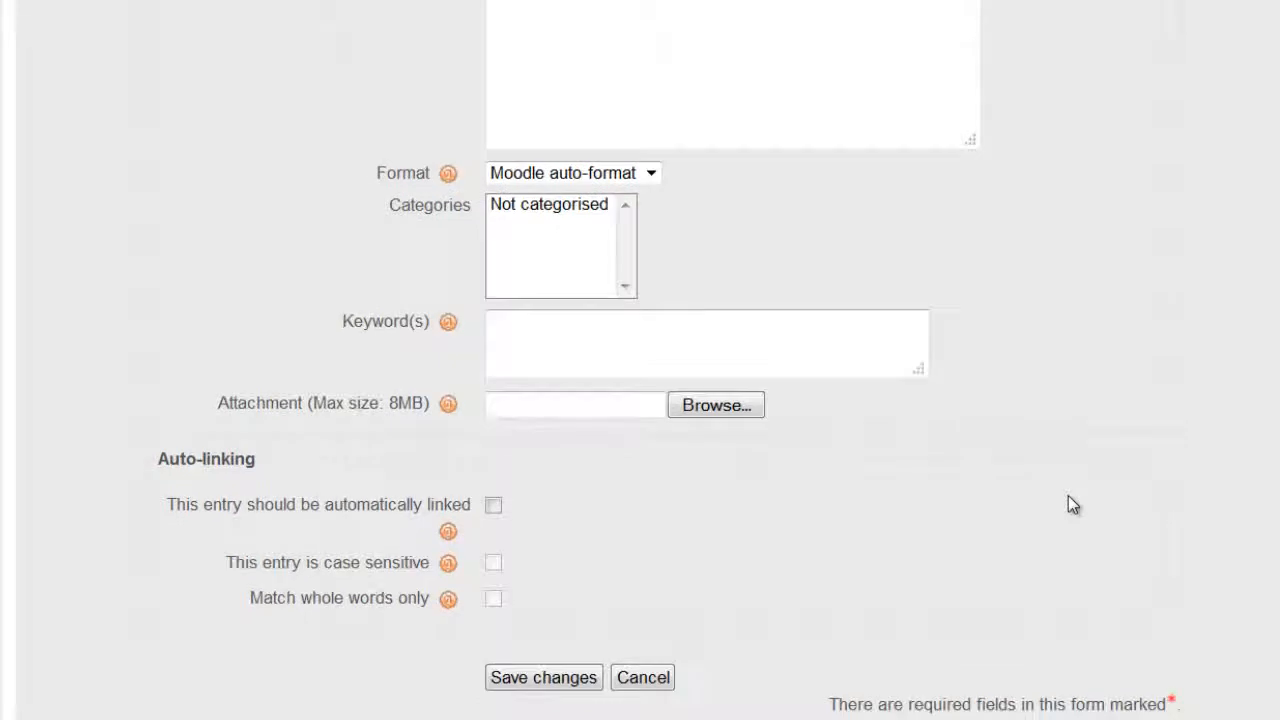
pyautogui.click(546, 678)
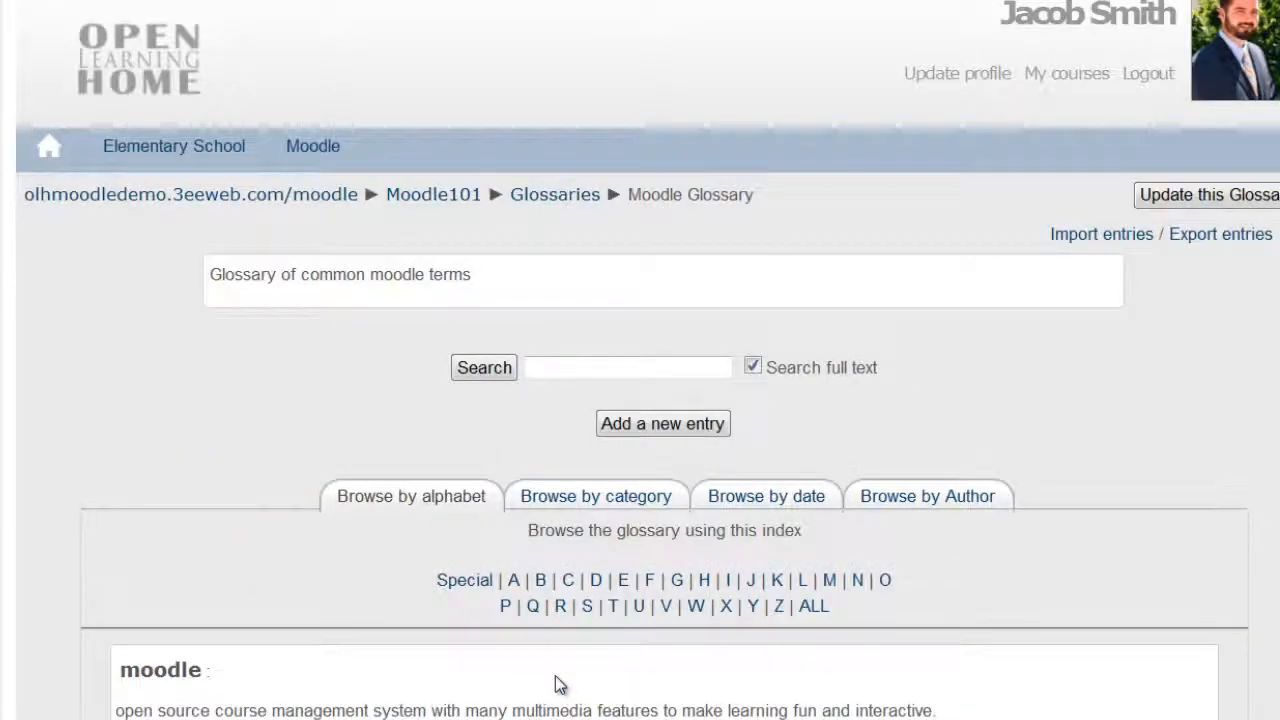
# Start a new entry for the concept "glossary", defined as "collaborative dictonary where students can add definitions to a list of topic keywords"
pyautogui.scroll(-1, 560, 685)
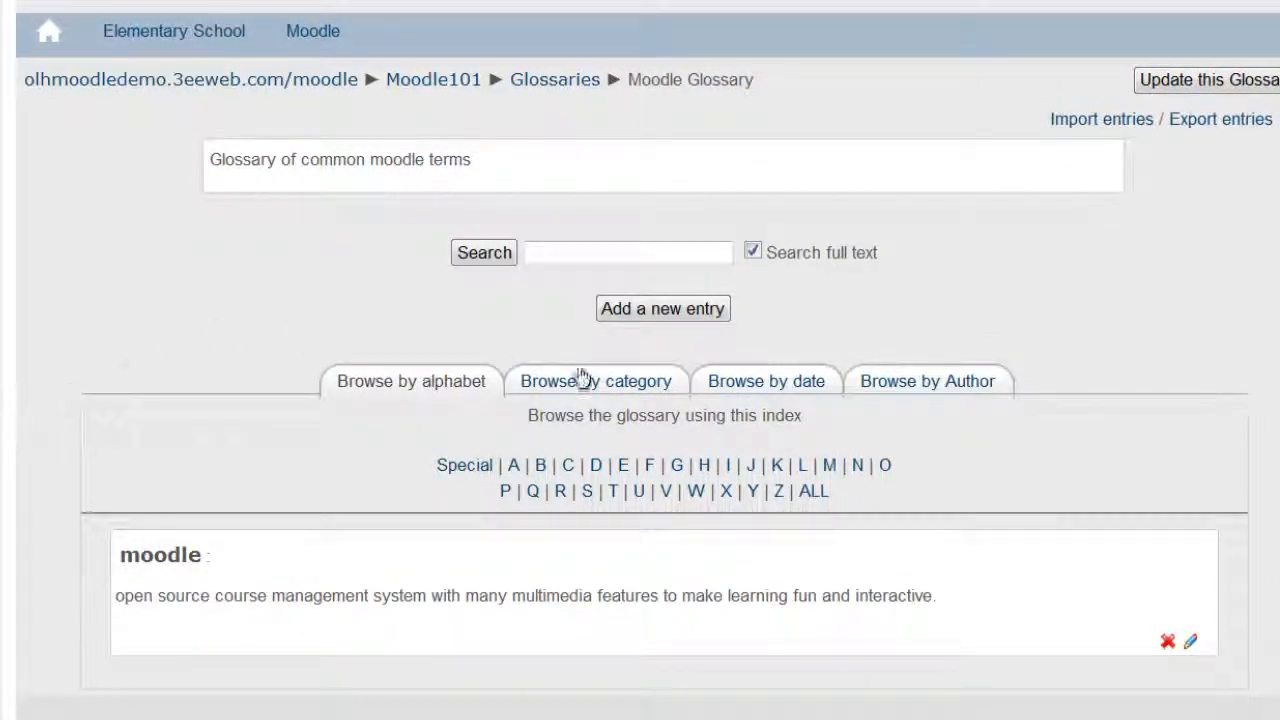
pyautogui.click(673, 318)
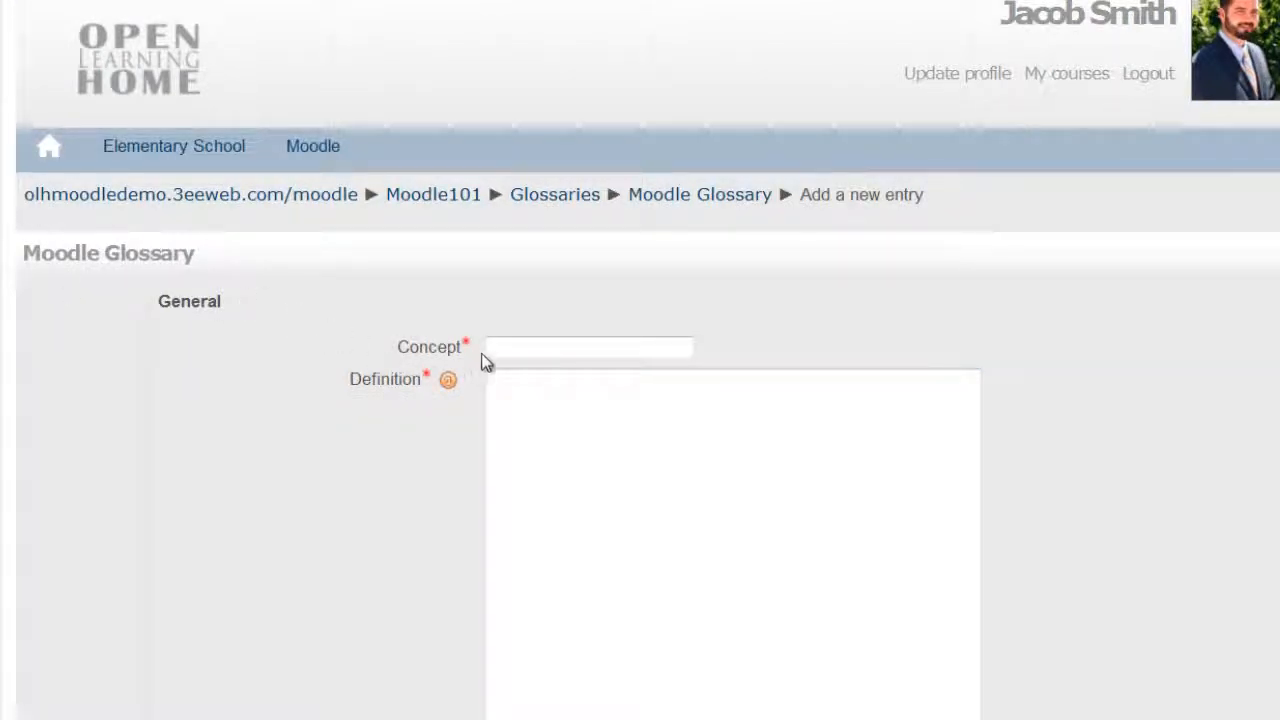
pyautogui.click(516, 346)
pyautogui.write('glossary')
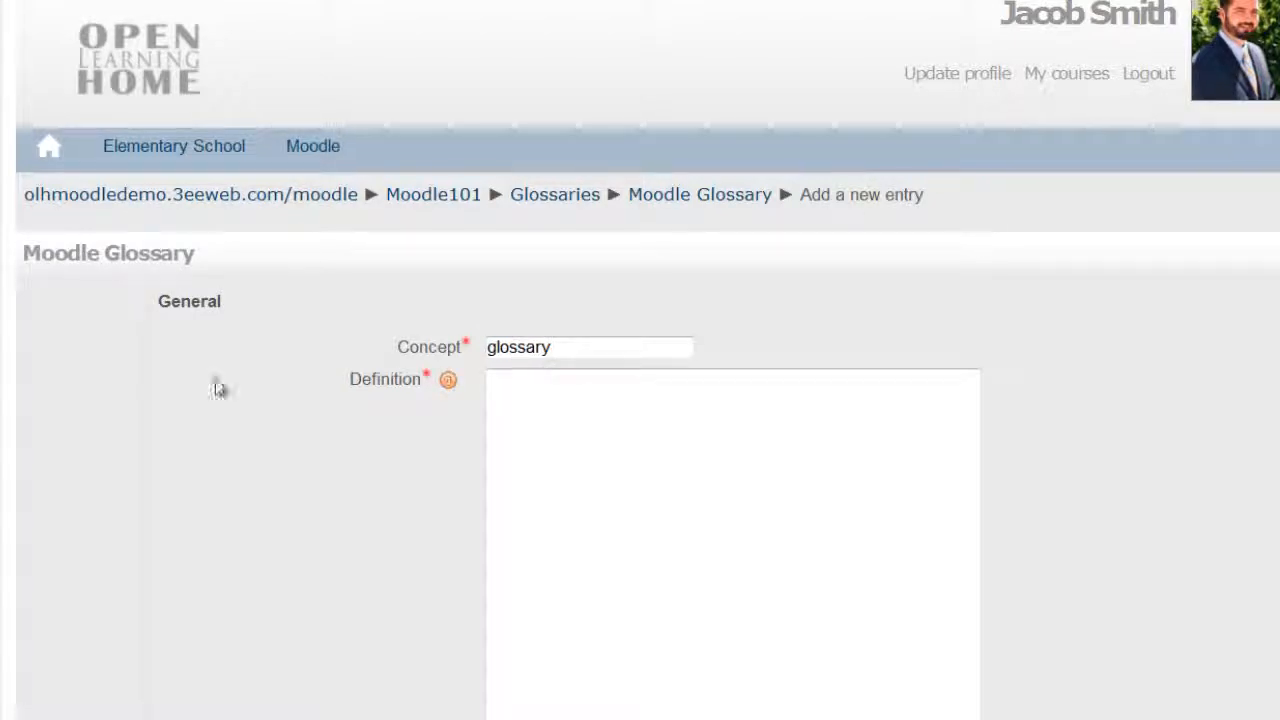
pyautogui.click(523, 409)
pyautogui.write('collaborative dictonary where students can add definitions to a list of topic keywords')
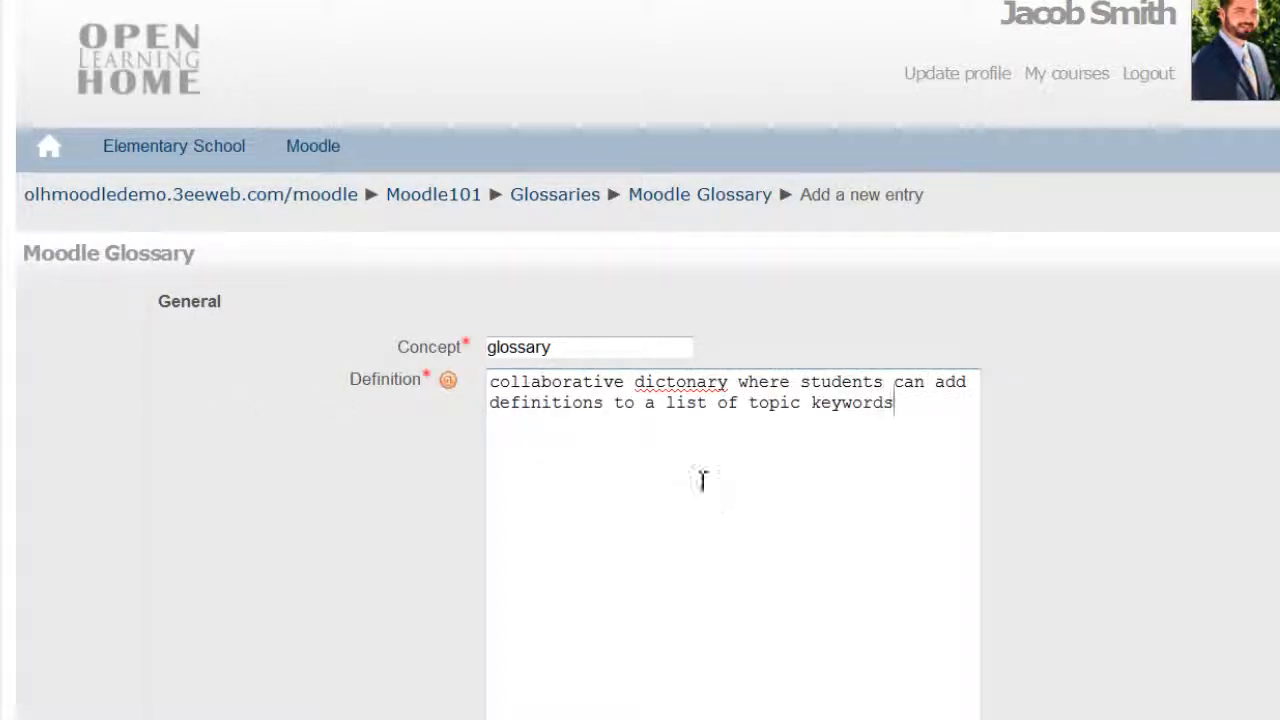
# Correct the misspelled word in the definition to "dictionary" and save the glossary entry
pyautogui.click(725, 382)
pyautogui.click(678, 382)
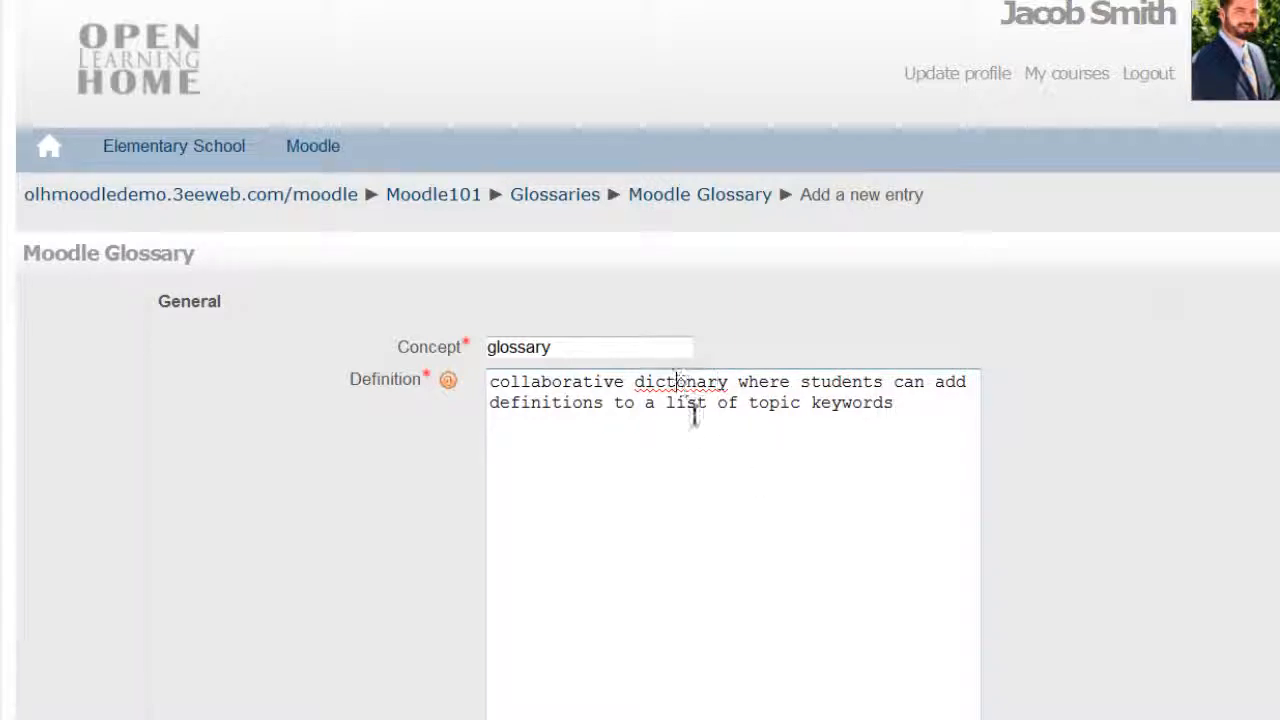
pyautogui.write('i')
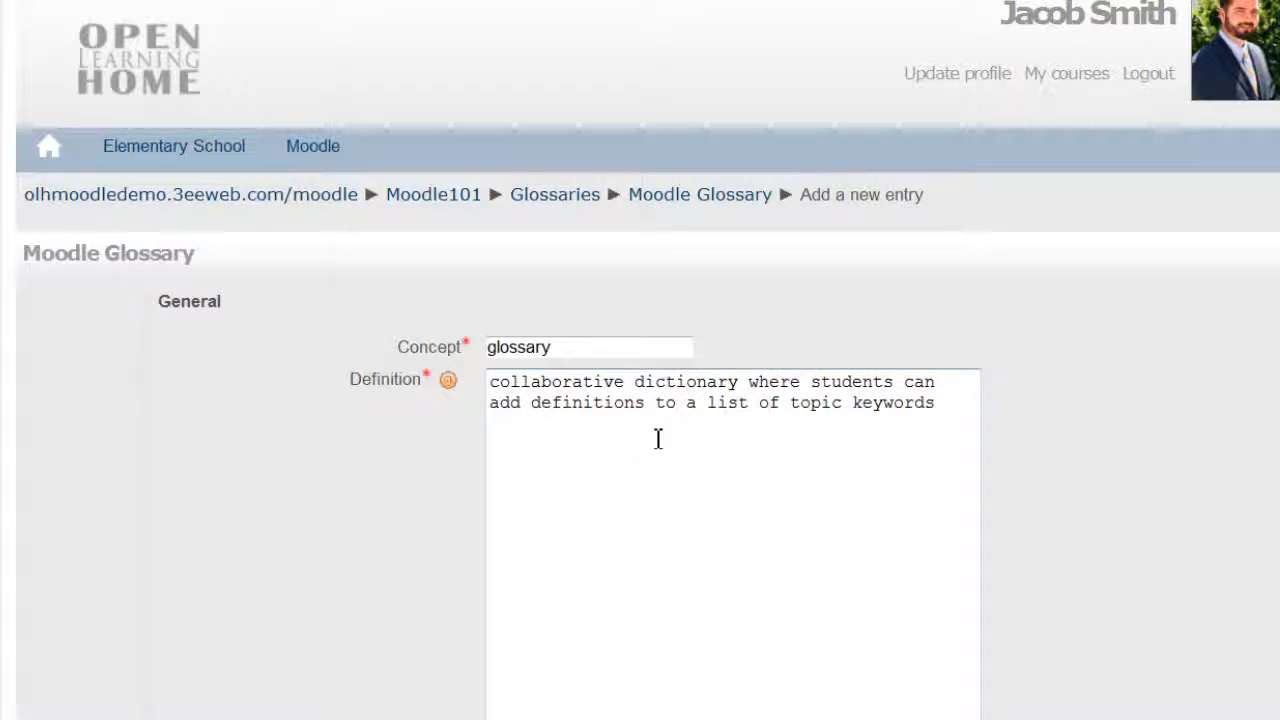
pyautogui.scroll(-3, 1160, 503)
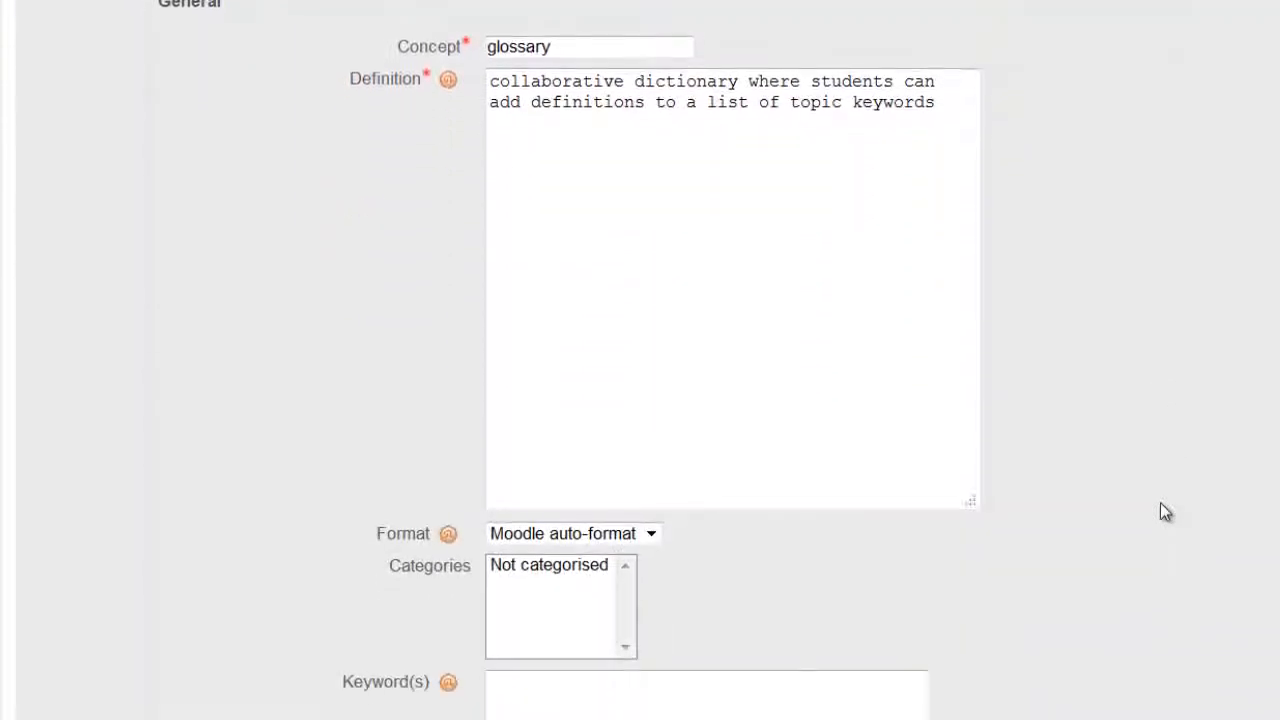
pyautogui.scroll(-4, 1012, 580)
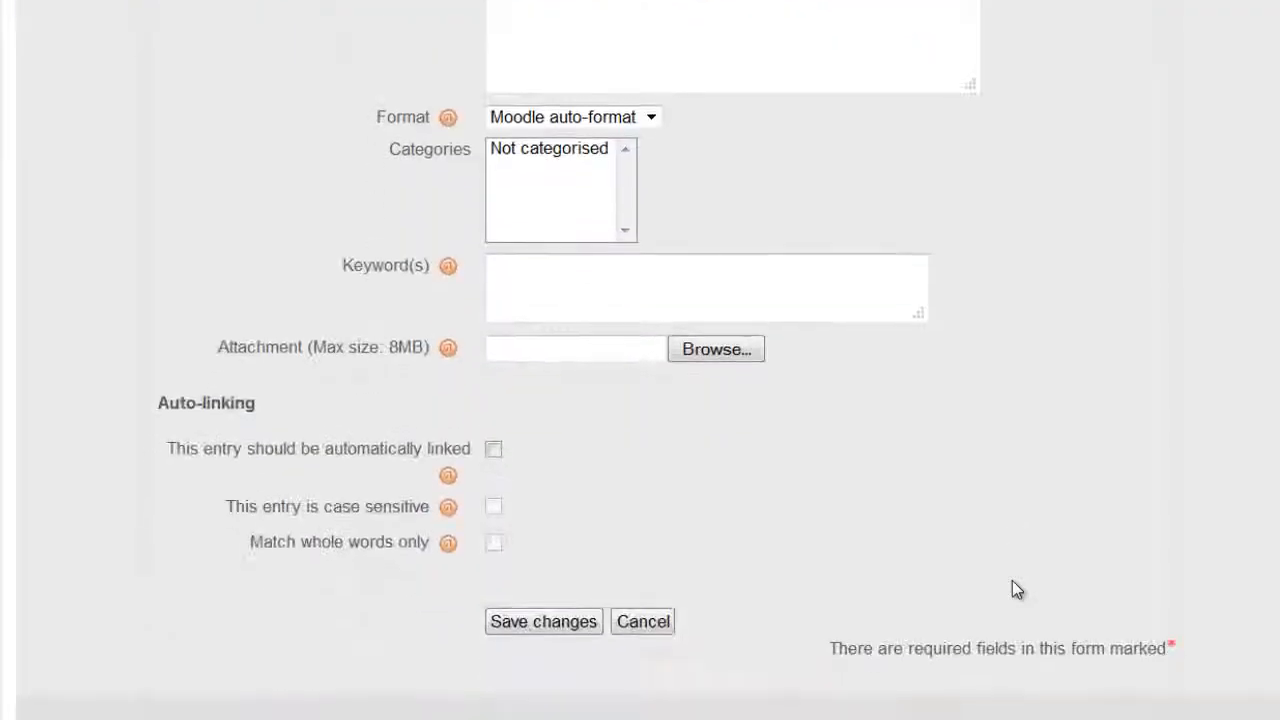
pyautogui.click(550, 624)
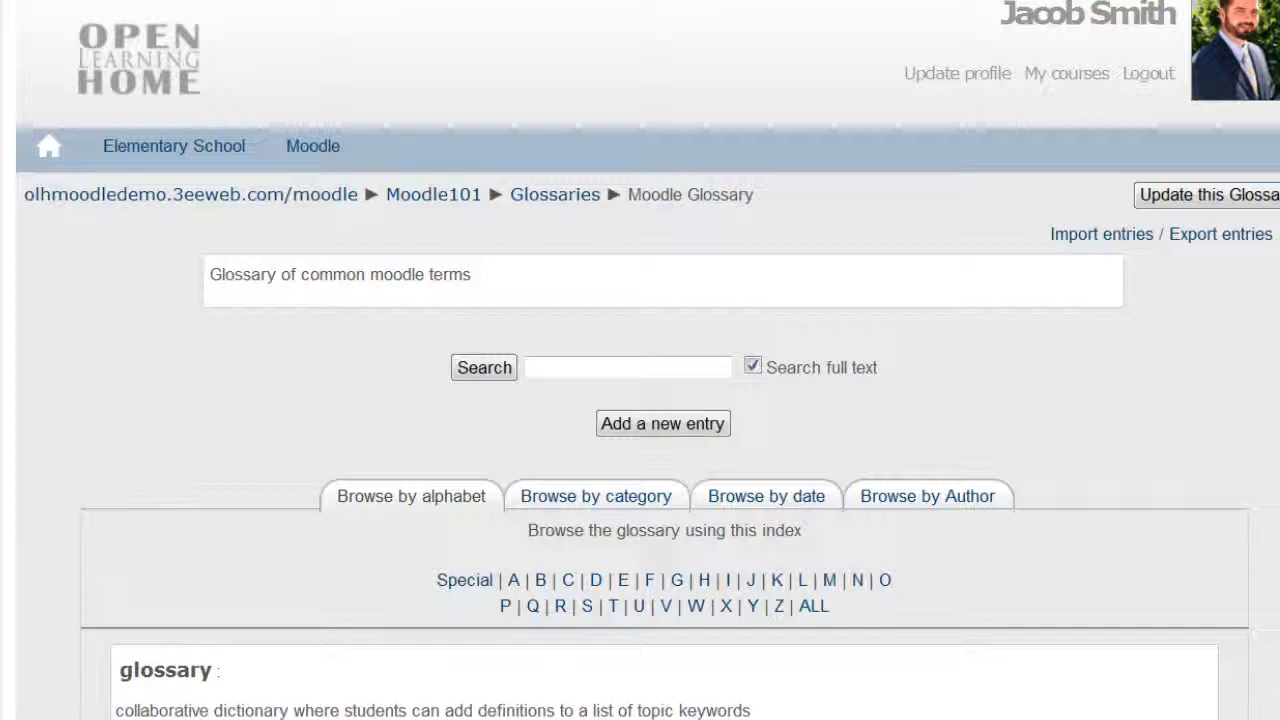
# Start another new entry in the Moodle Glossary with the concept "file picker"
pyautogui.click(657, 432)
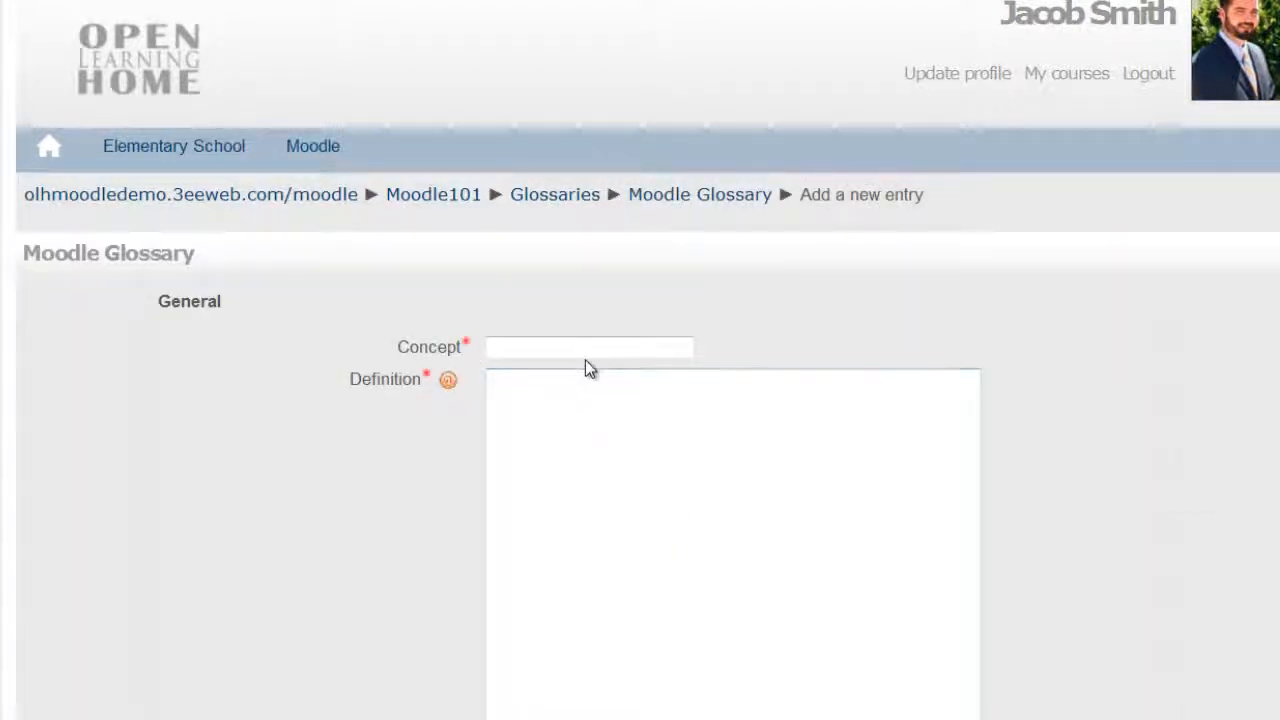
pyautogui.click(594, 347)
pyautogui.write('file picker')
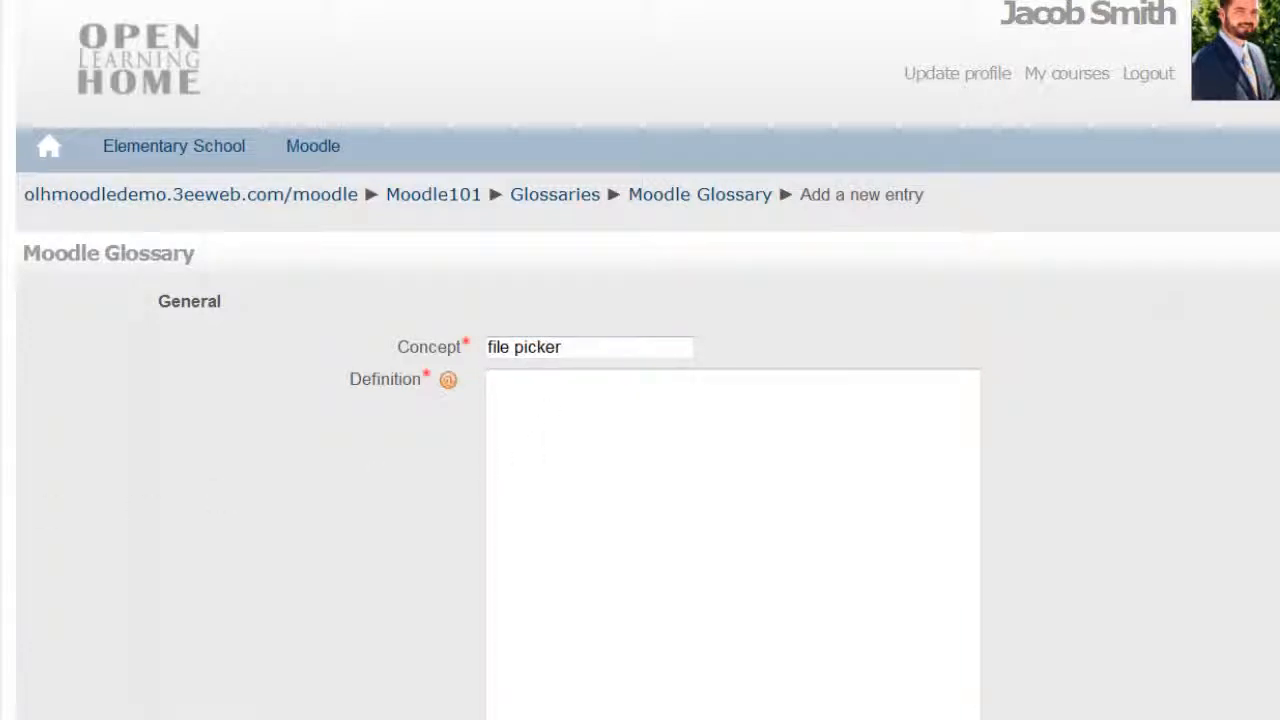
# Define file picker as the standard interface most users use to manage Moodle files, uploading from their home computer to the server's moodle directory, and save
pyautogui.click(563, 460)
pyautogui.write('The standard interface that most users will use to manage files in Moodle.  It allows users to upload files from their home computer to the moodle directory on the server.')
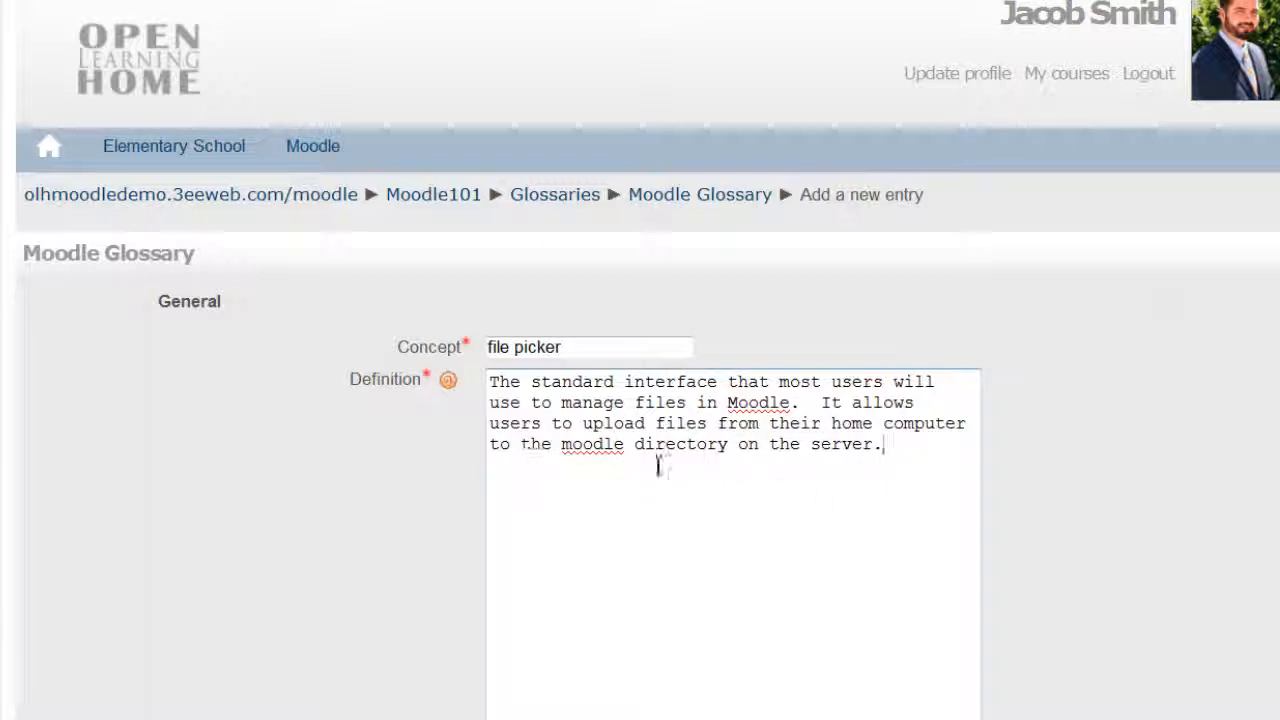
pyautogui.scroll(-5, 1027, 488)
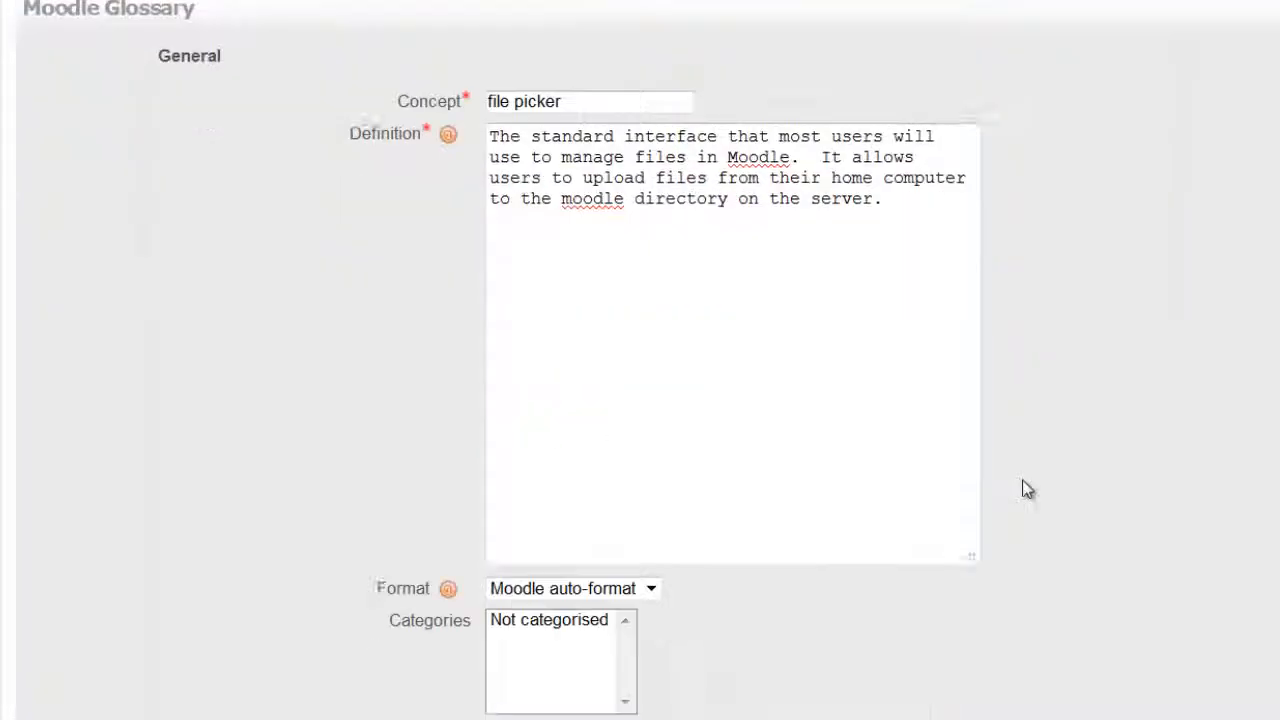
pyautogui.scroll(-2, 1027, 488)
pyautogui.click(523, 621)
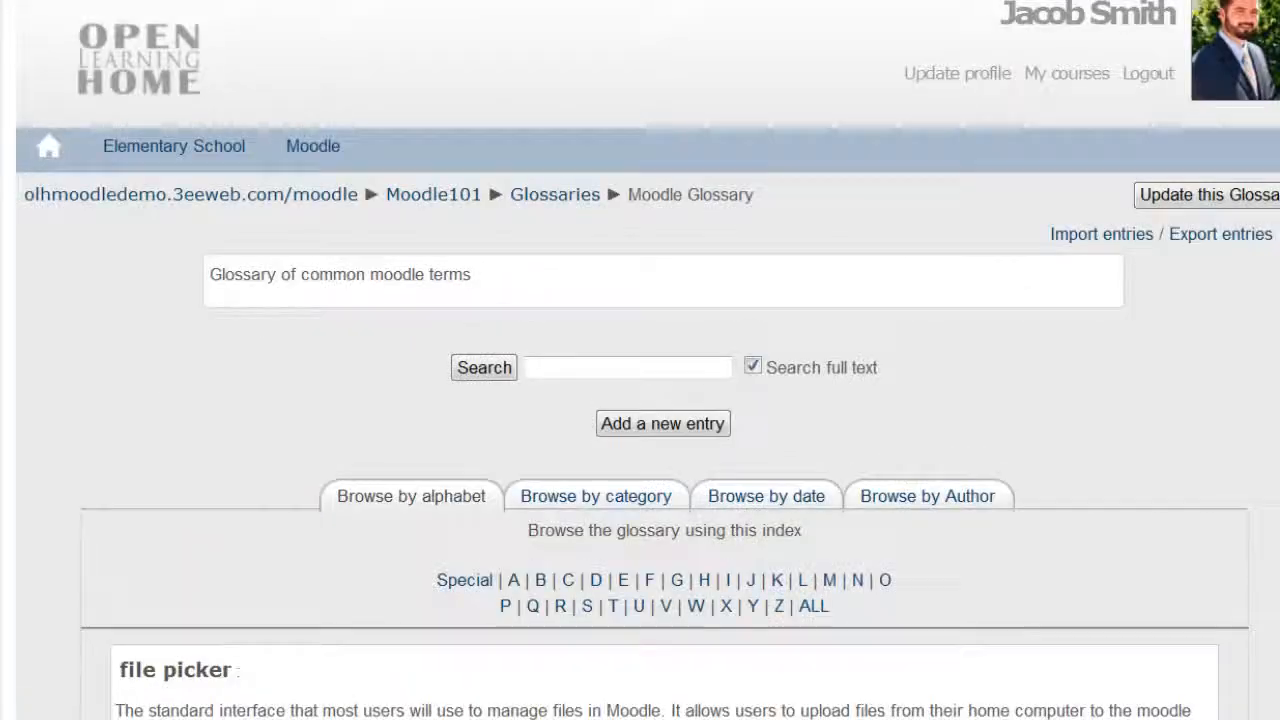
# Start a new entry in the Moodle Glossary with the concept "HTML editor"
pyautogui.click(612, 423)
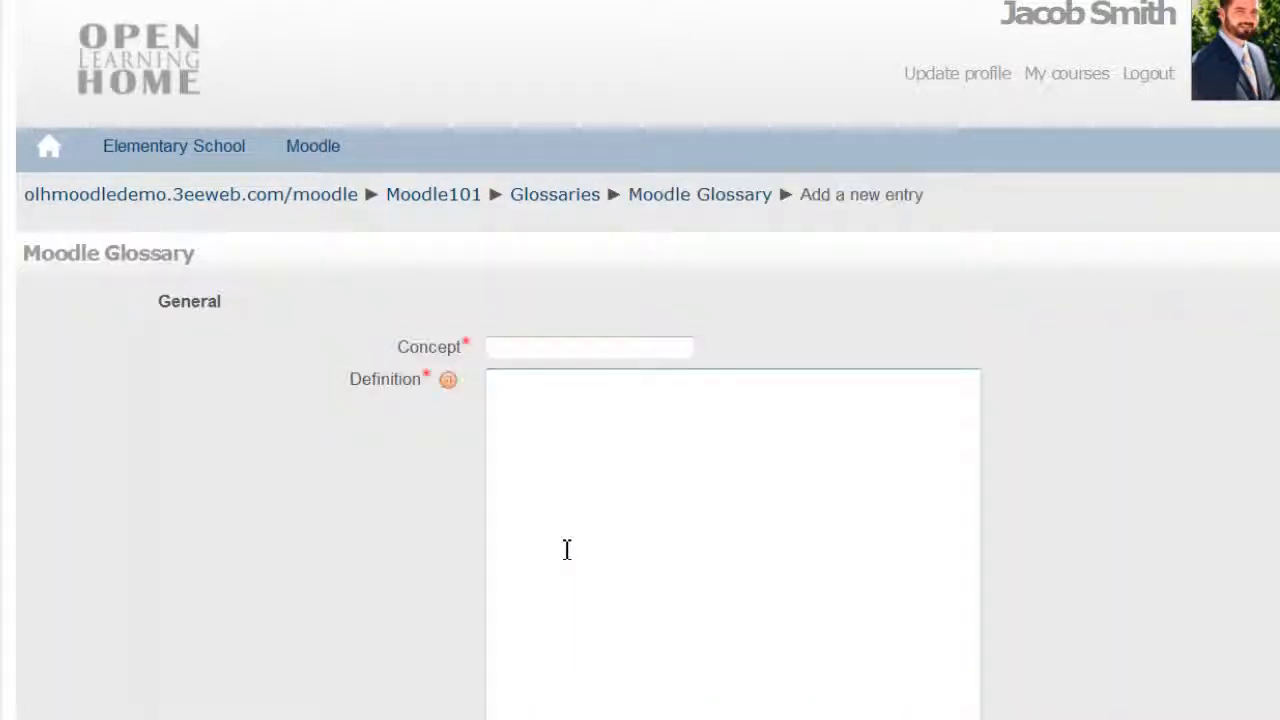
pyautogui.click(583, 353)
pyautogui.write('HTML editor')
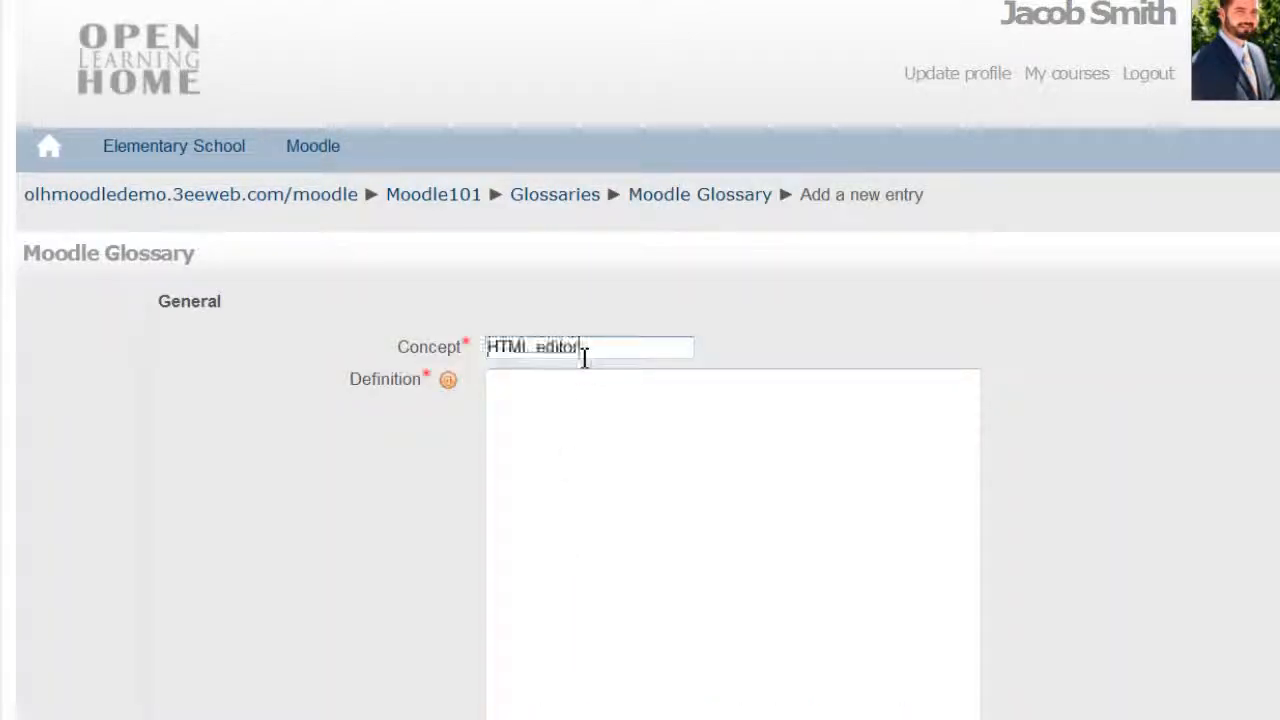
# Define HTML editor as a graphical interface for creating html code like a word processor, adding pictures, links and multimedia with a simple click, and save
pyautogui.click(578, 411)
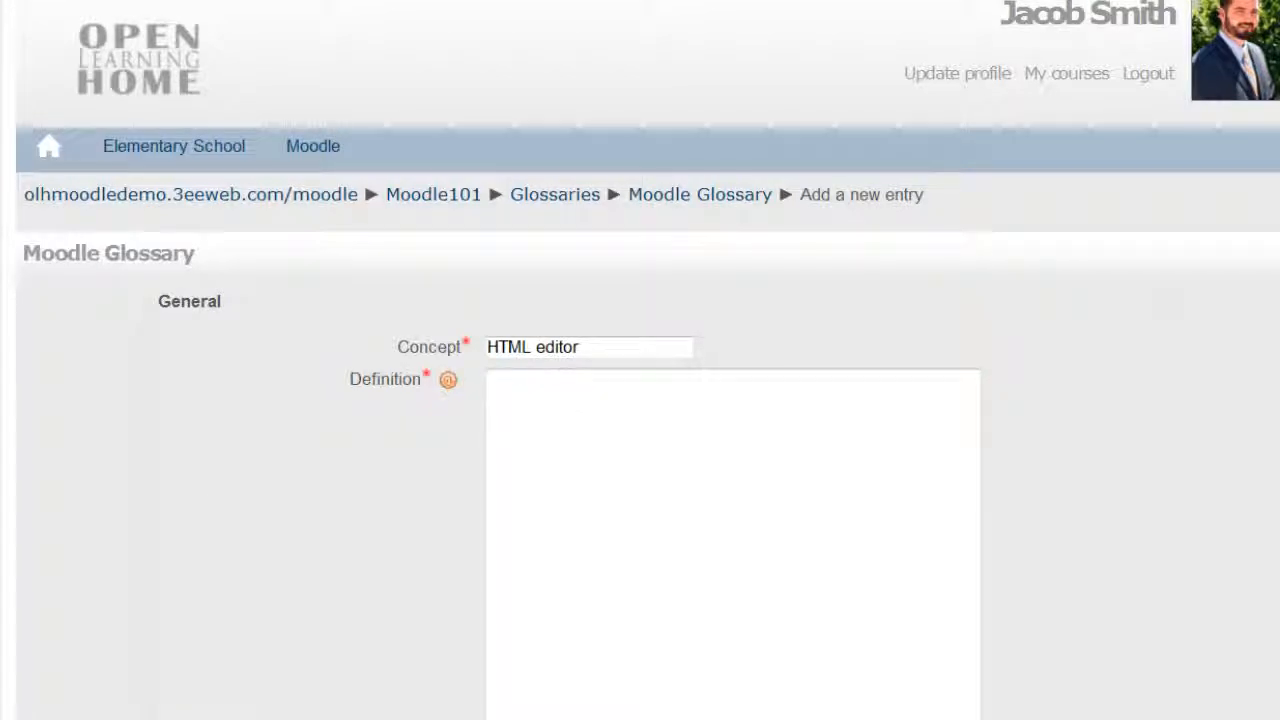
pyautogui.click(548, 559)
pyautogui.write('graphical interface allowing users to create html code much like a word processor.  Users can add pictures, links, and multimedia with a simple click of a button.')
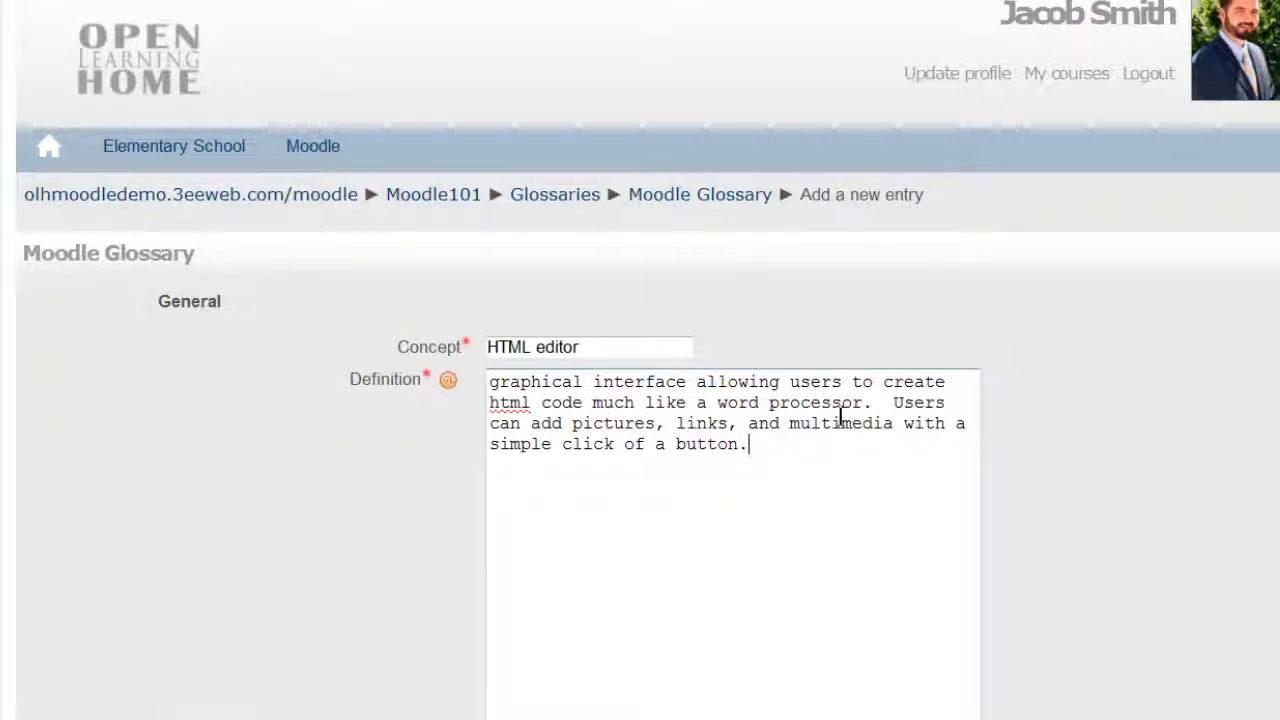
pyautogui.scroll(-3, 930, 540)
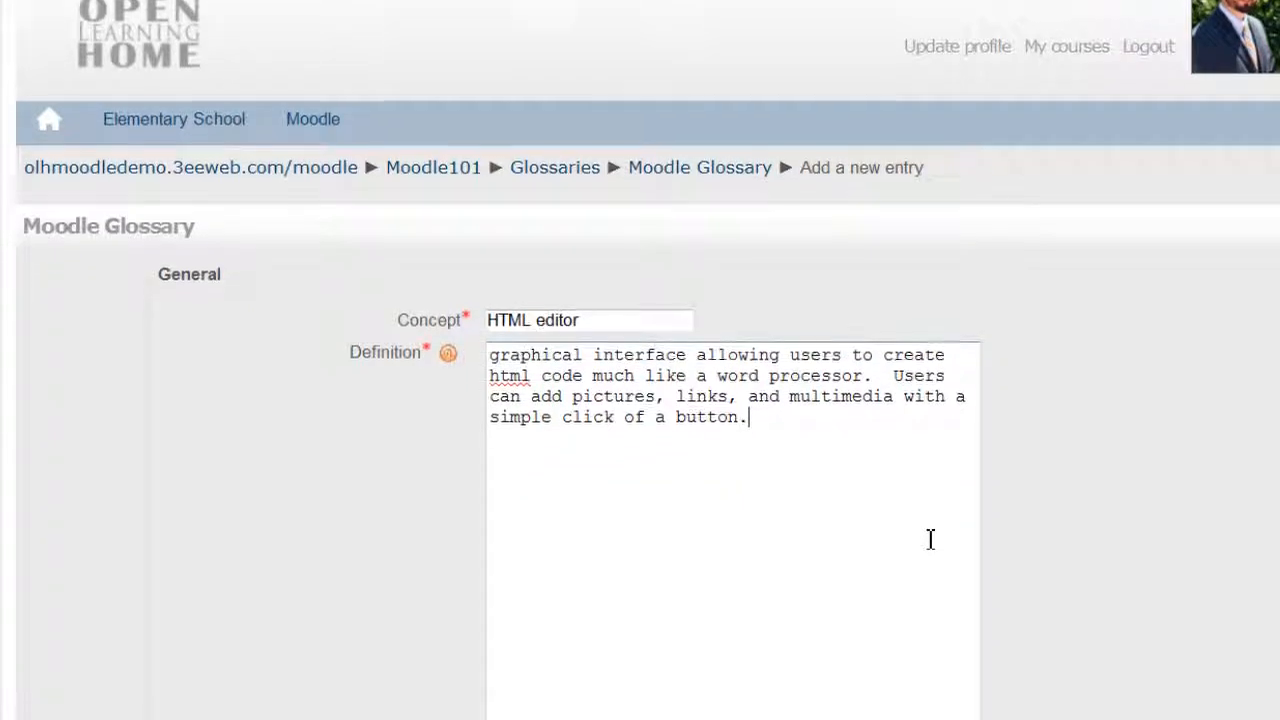
pyautogui.scroll(-5, 926, 540)
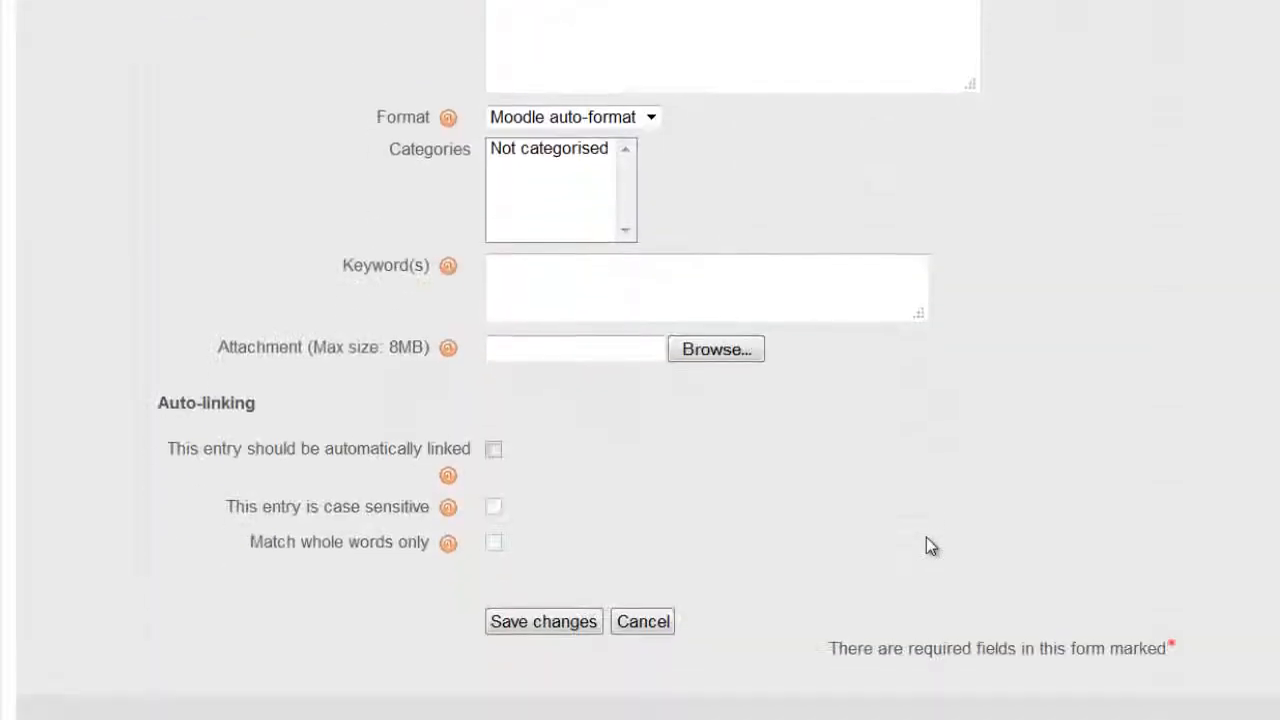
pyautogui.click(593, 622)
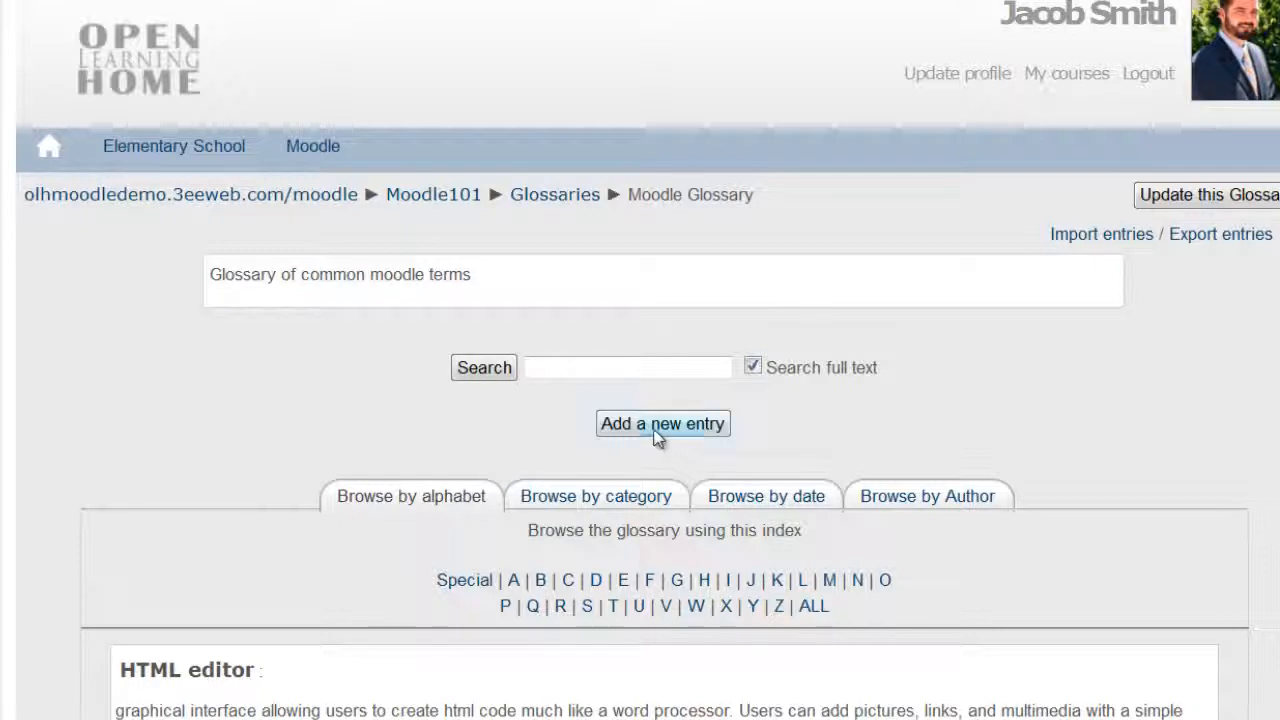
# Add and save the entry "forum", defined as "an online discussion site where people can hold conversations in the form of posted messages."
pyautogui.click(610, 430)
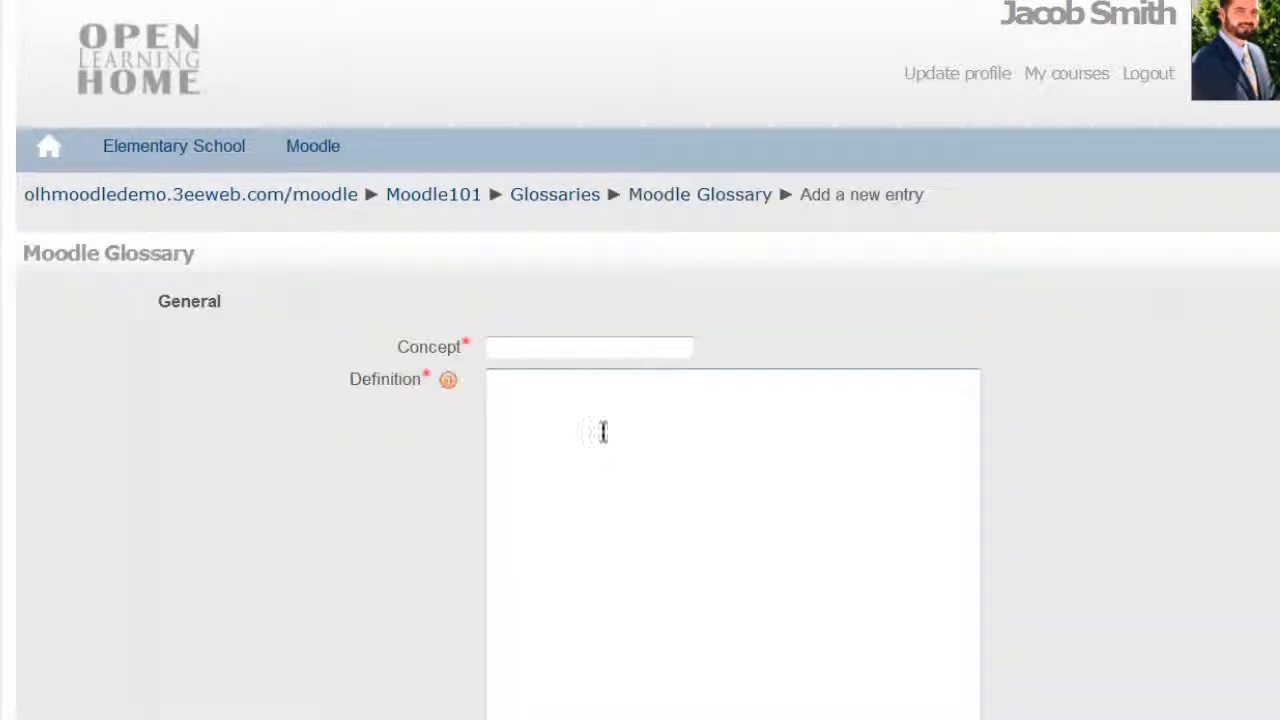
pyautogui.click(603, 350)
pyautogui.write('forum')
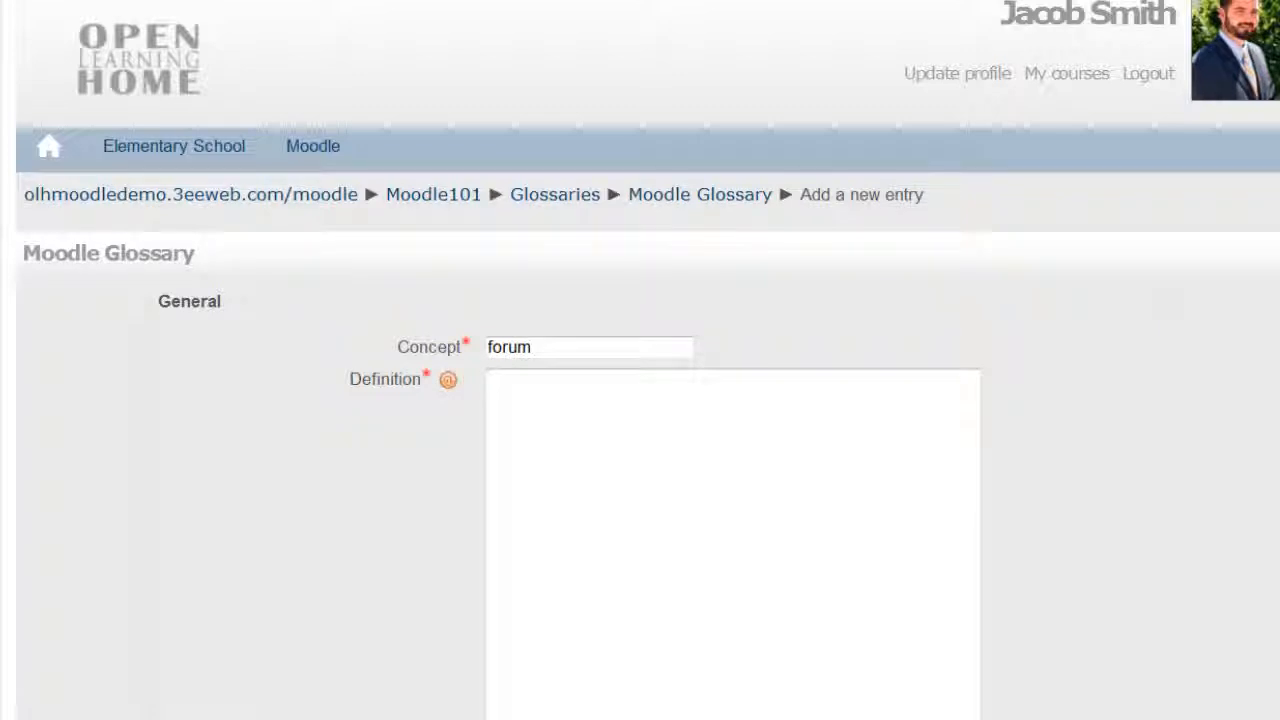
pyautogui.click(580, 408)
pyautogui.write('an online discussion site where people can hold conversations in the form of posted messages.')
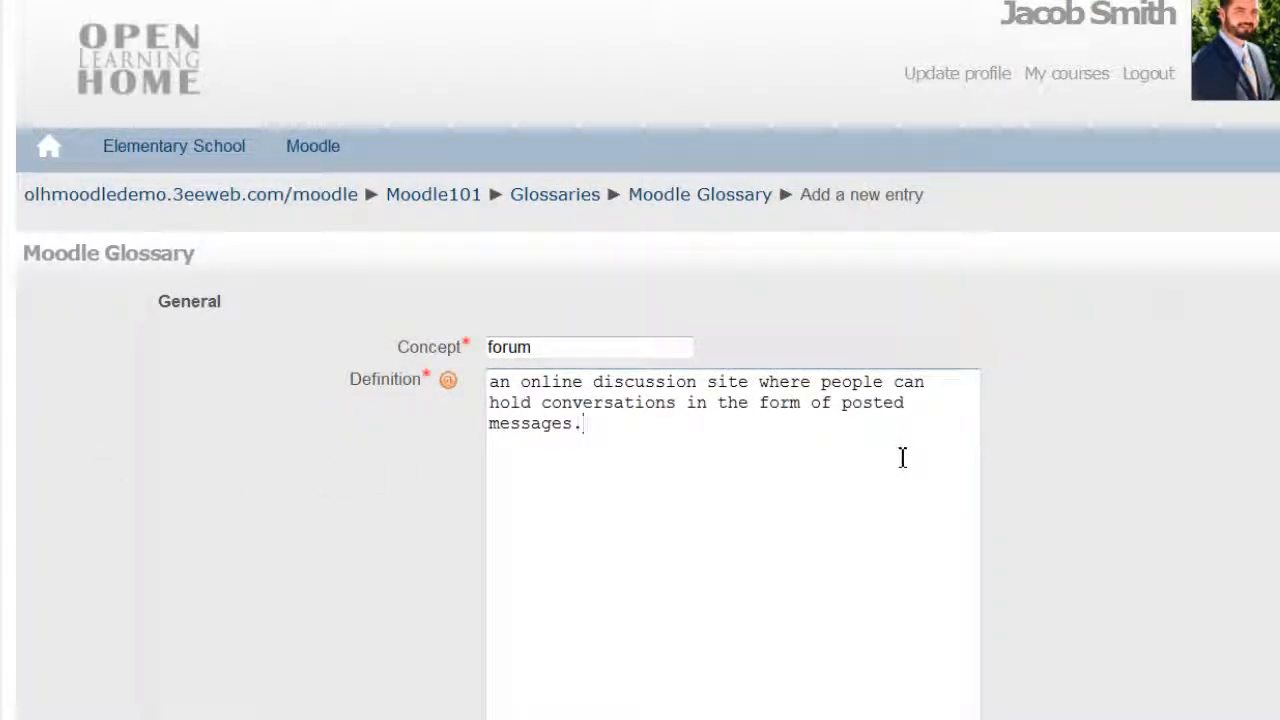
pyautogui.scroll(-7, 902, 457)
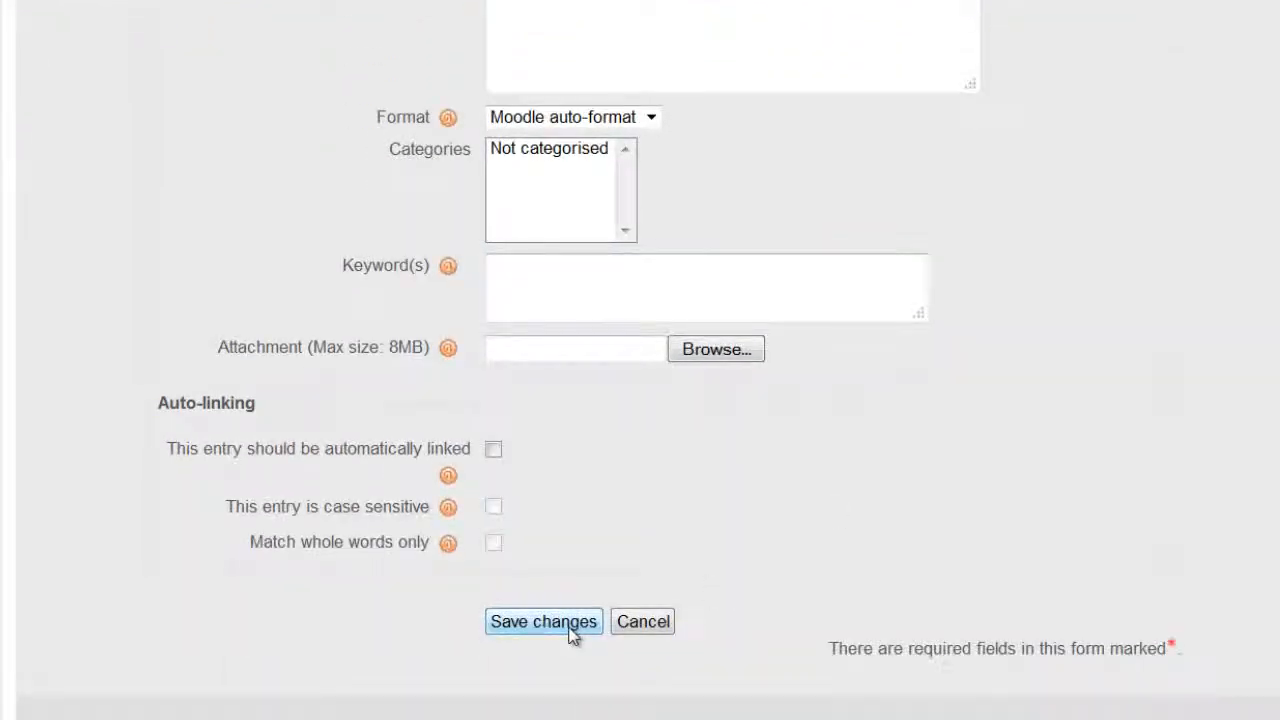
pyautogui.click(572, 636)
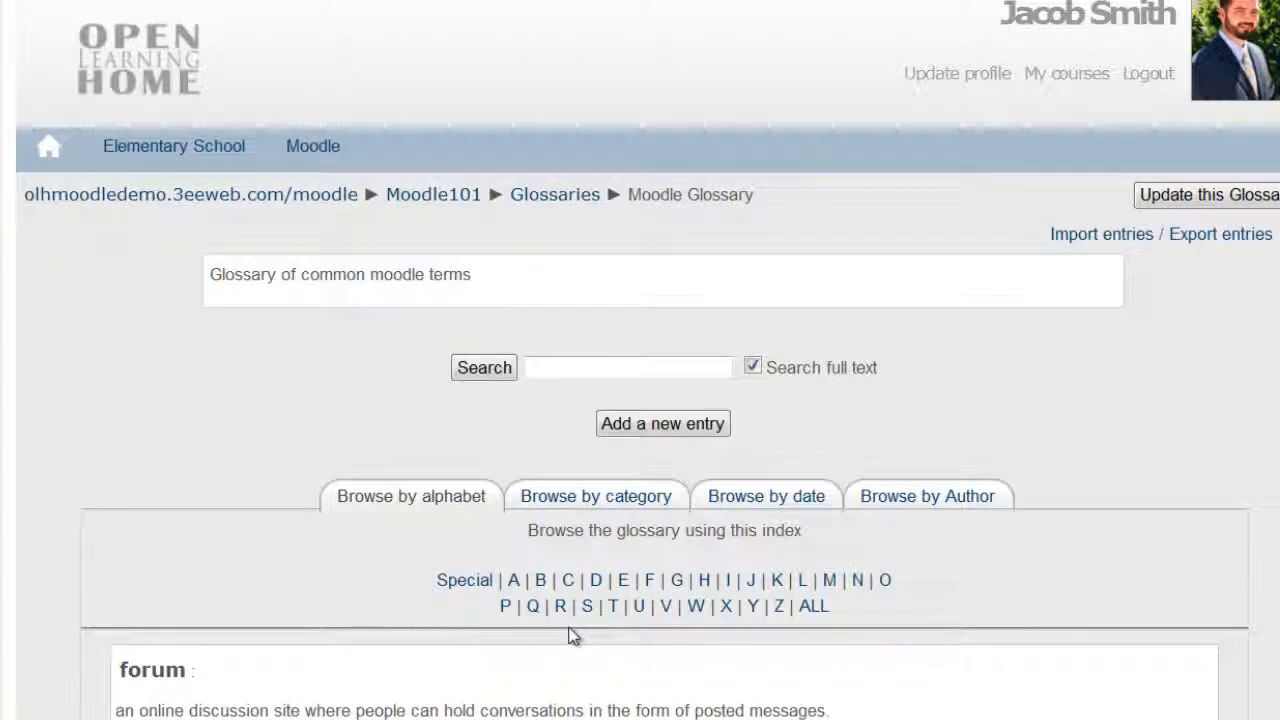
# Start another new glossary entry with the concept "scorm"
pyautogui.click(663, 423)
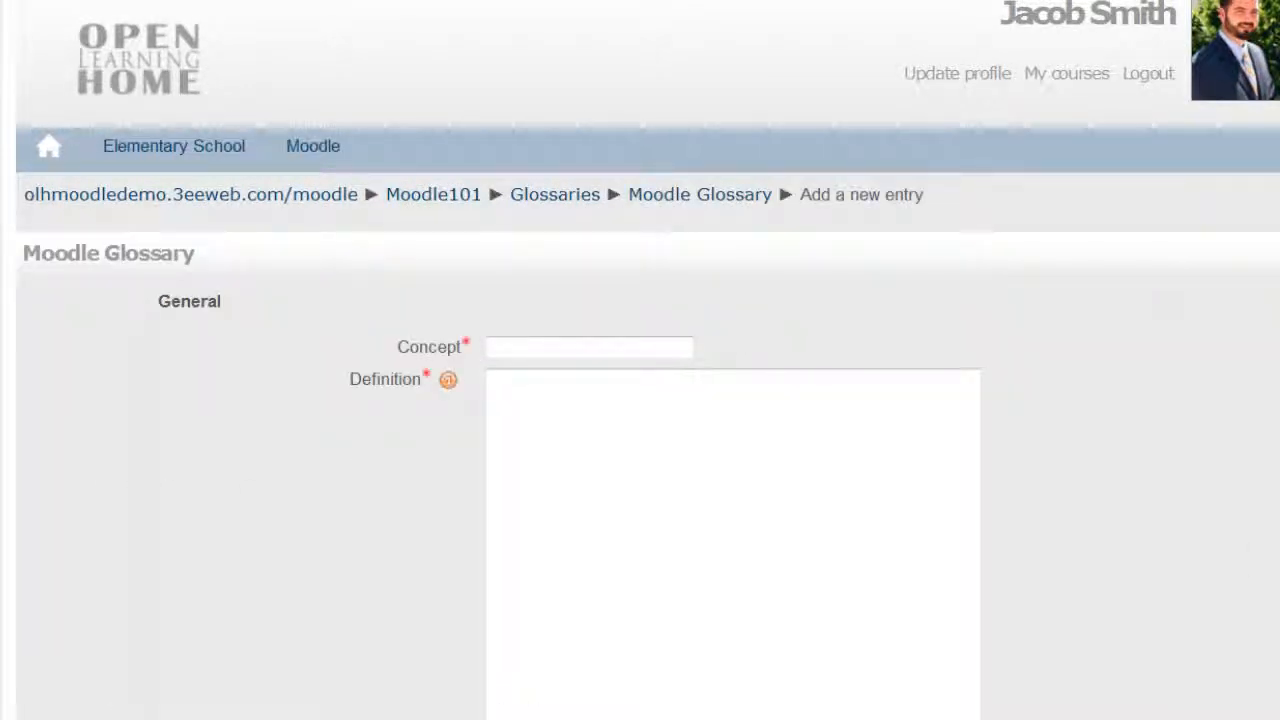
pyautogui.click(569, 348)
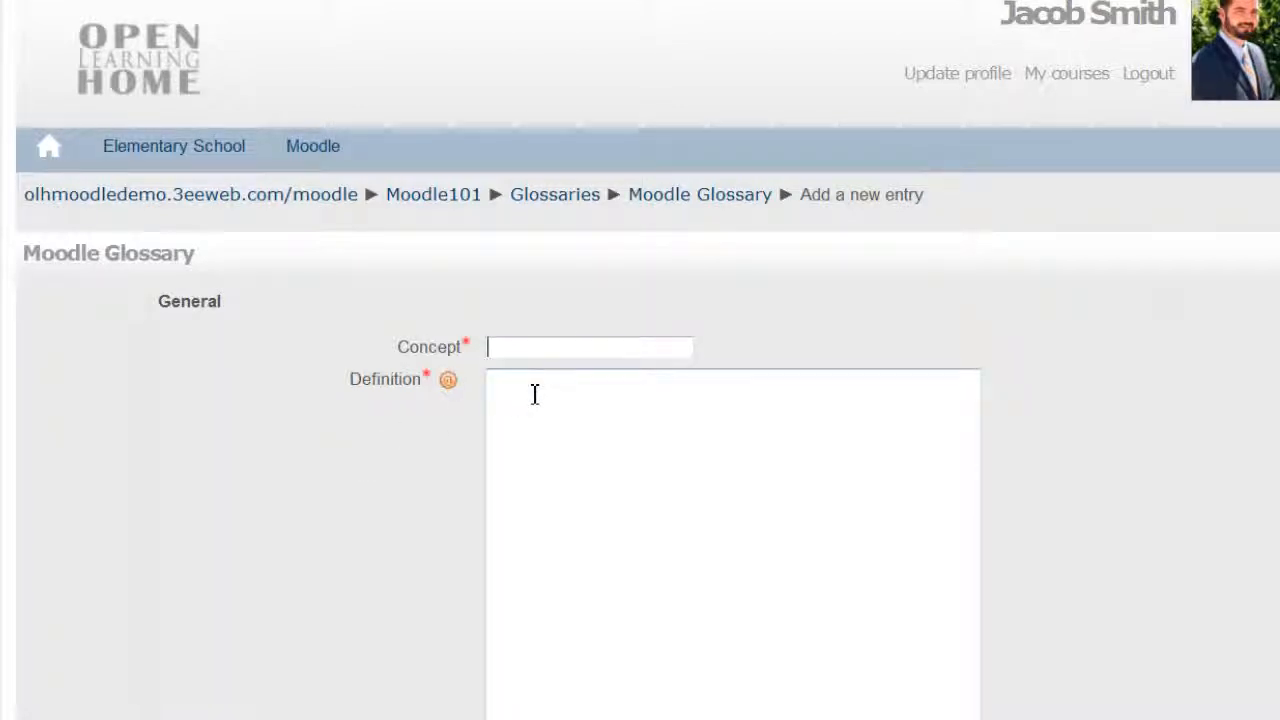
pyautogui.write('scorm')
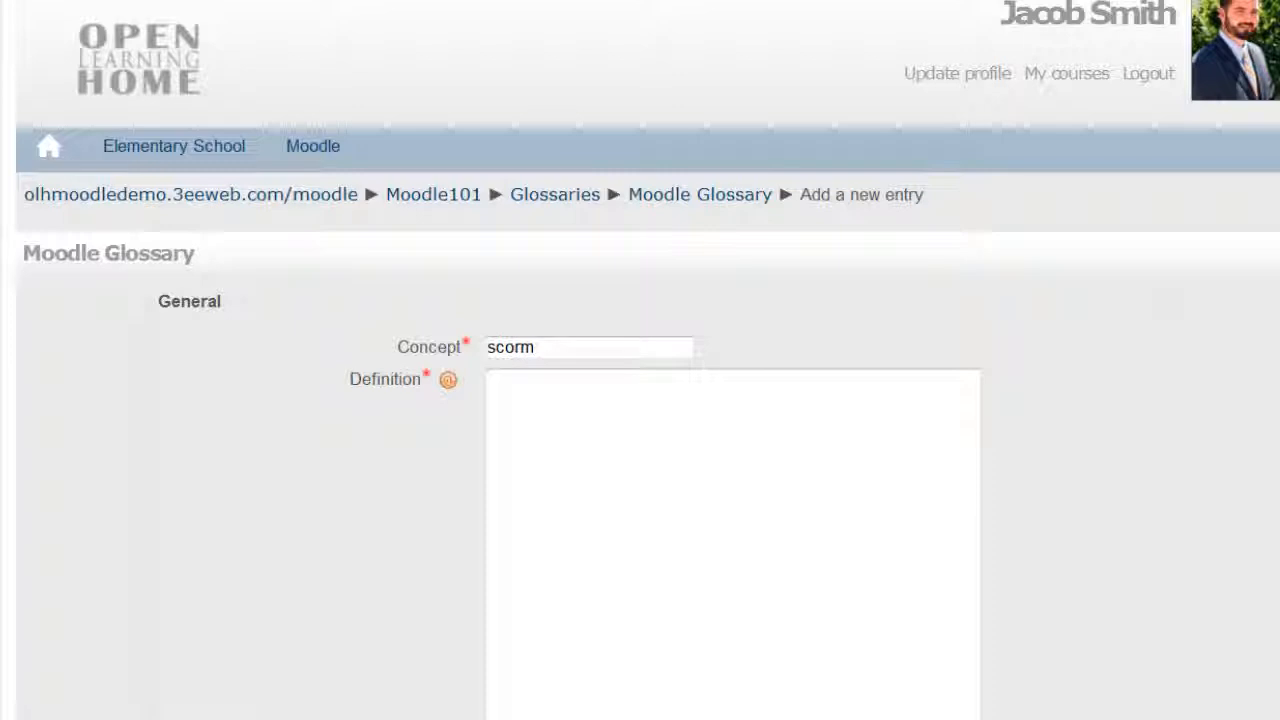
# Define scorm as a collection of web-based e-learning standards and specifications letting multimedia material be graded and scored in course management systems like moodle, and save
pyautogui.click(512, 462)
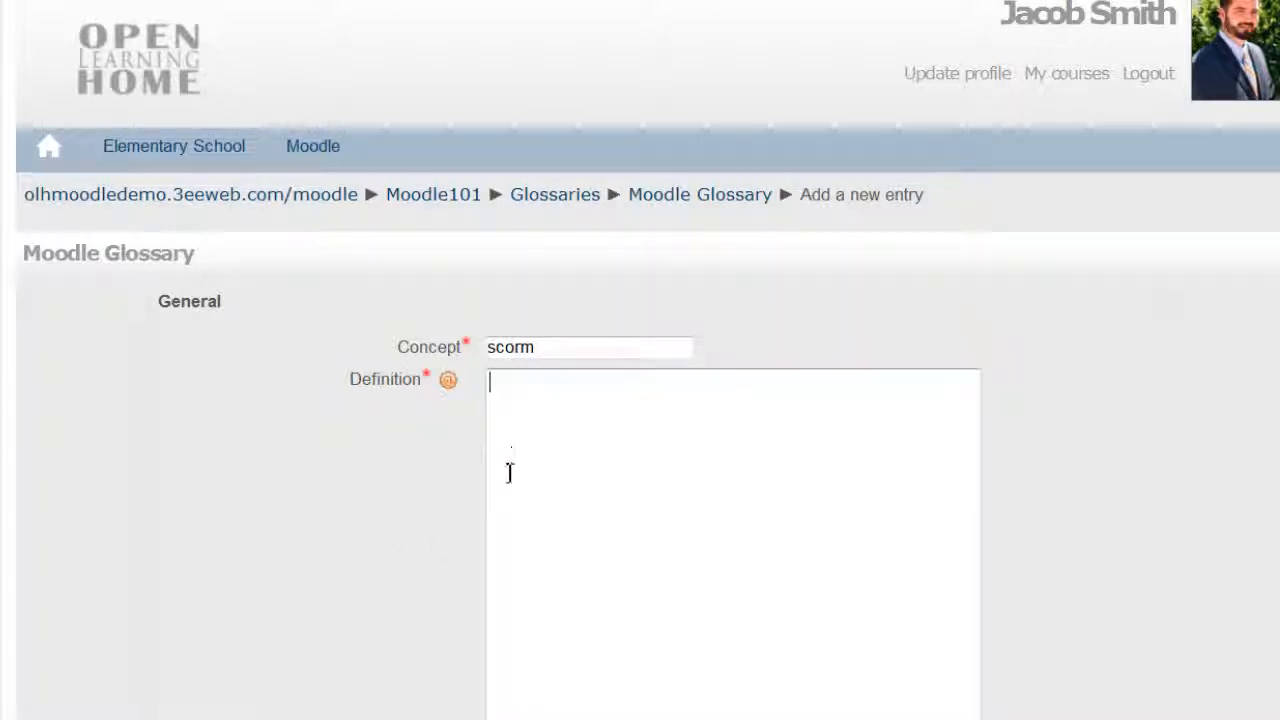
pyautogui.write('is a collection of standards and specifications for web-based e-learning. Allows multimedia learning material to be graded and scored in many different course management systems like moodle')
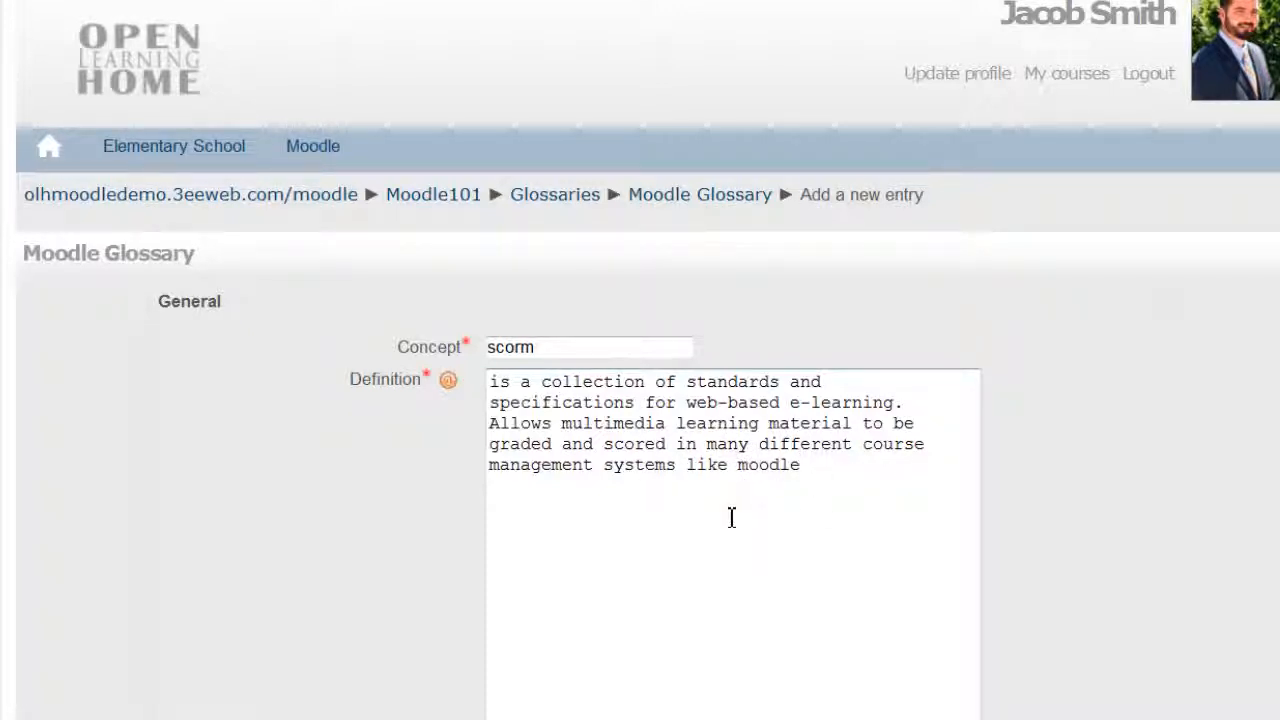
pyautogui.scroll(-1, 731, 517)
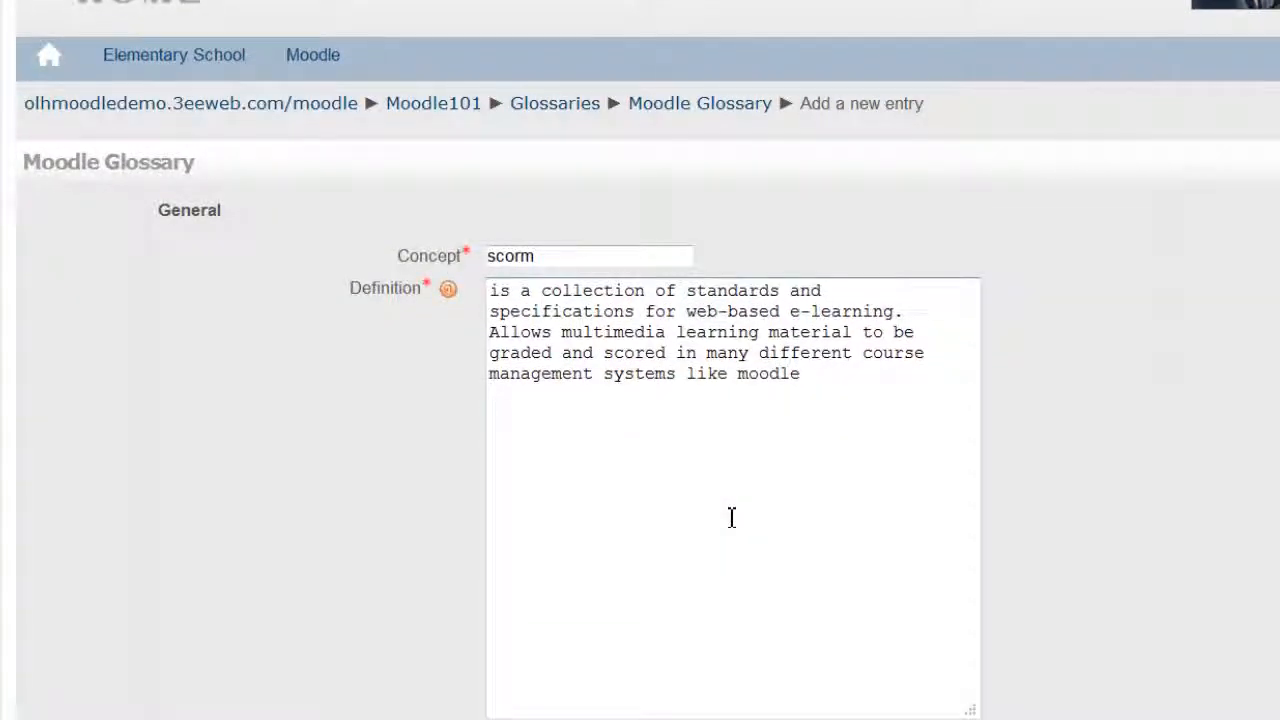
pyautogui.scroll(-7, 730, 522)
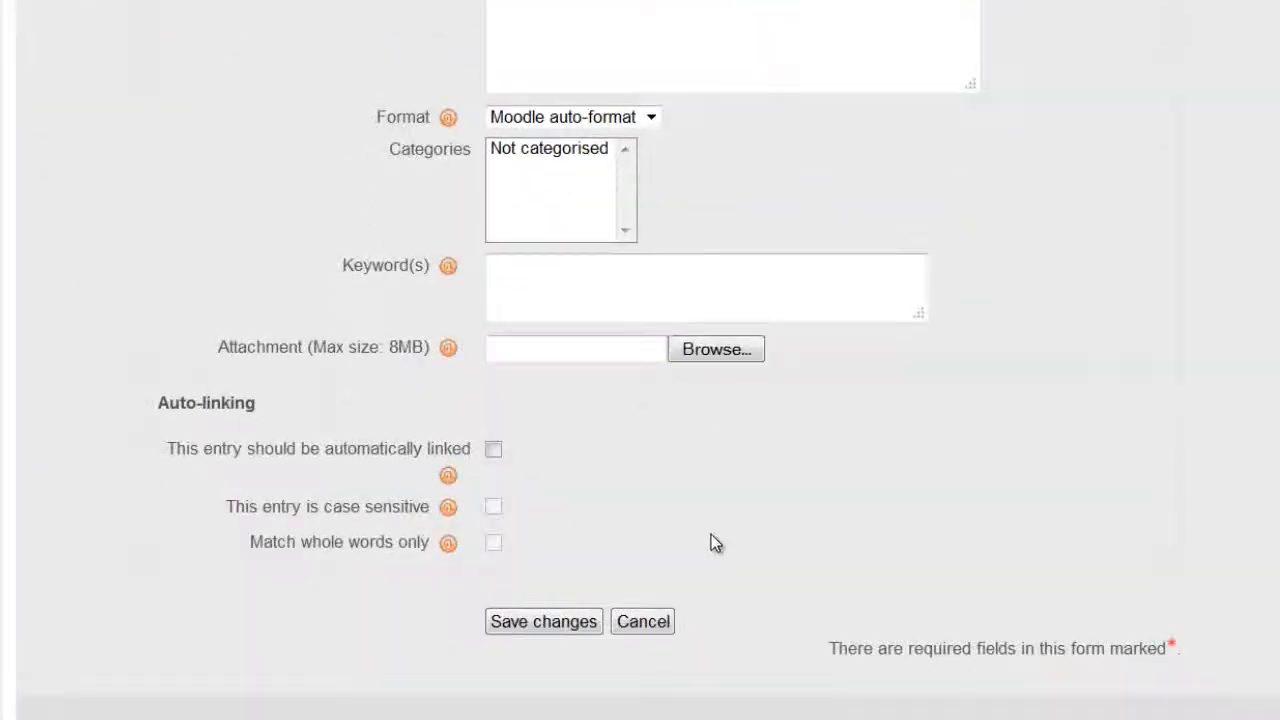
pyautogui.click(570, 624)
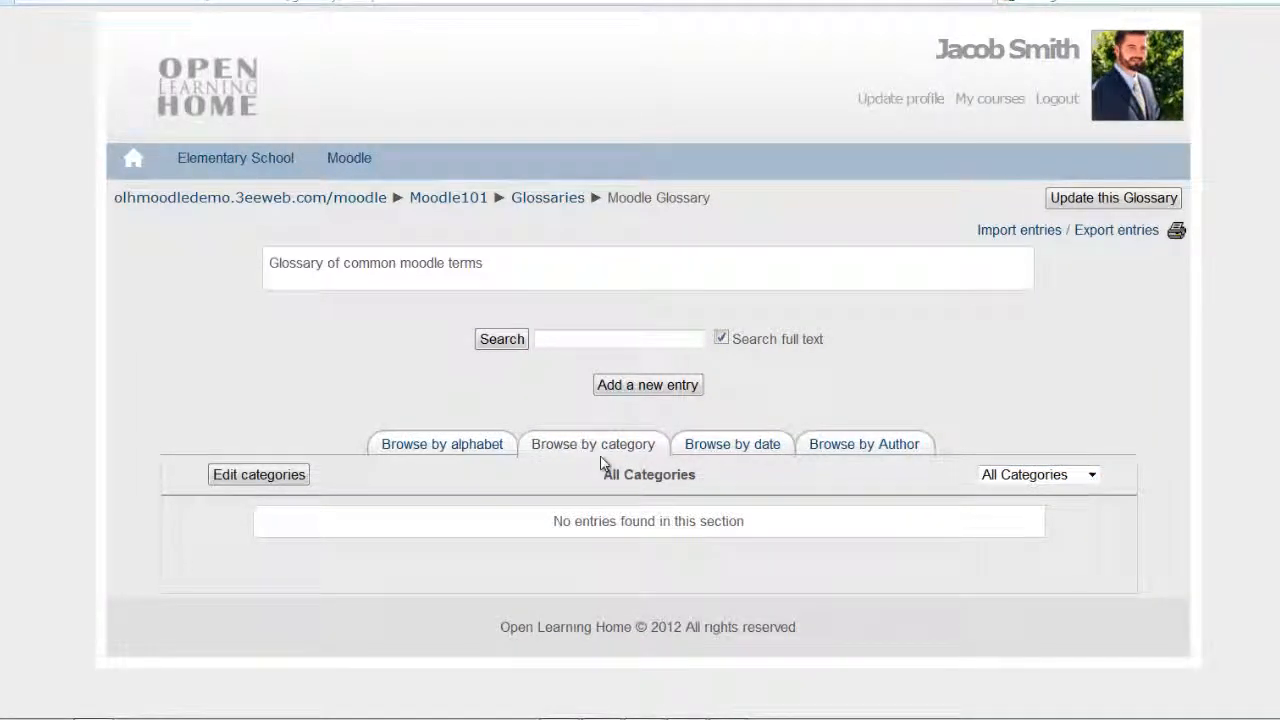
# Browse the glossary by category, filter it to Not categorised, and review the entries and their definitions
pyautogui.click(1091, 476)
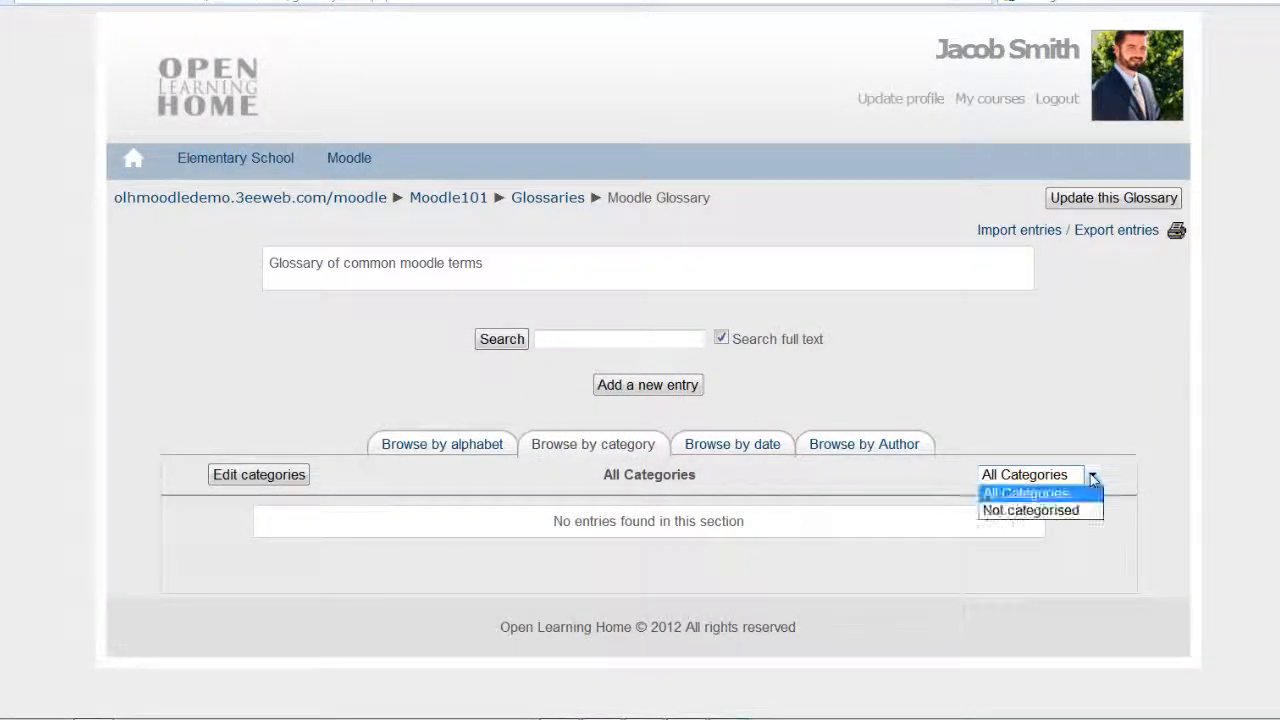
pyautogui.click(1068, 511)
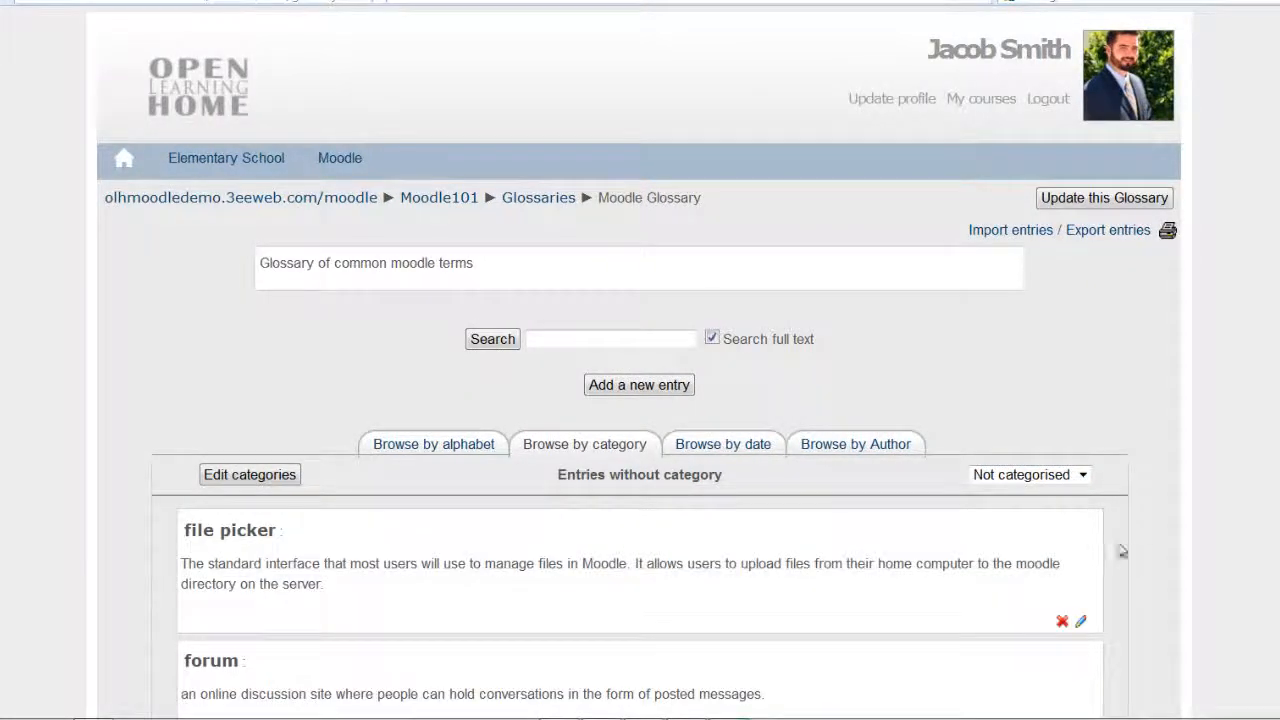
pyautogui.scroll(-5, 1129, 555)
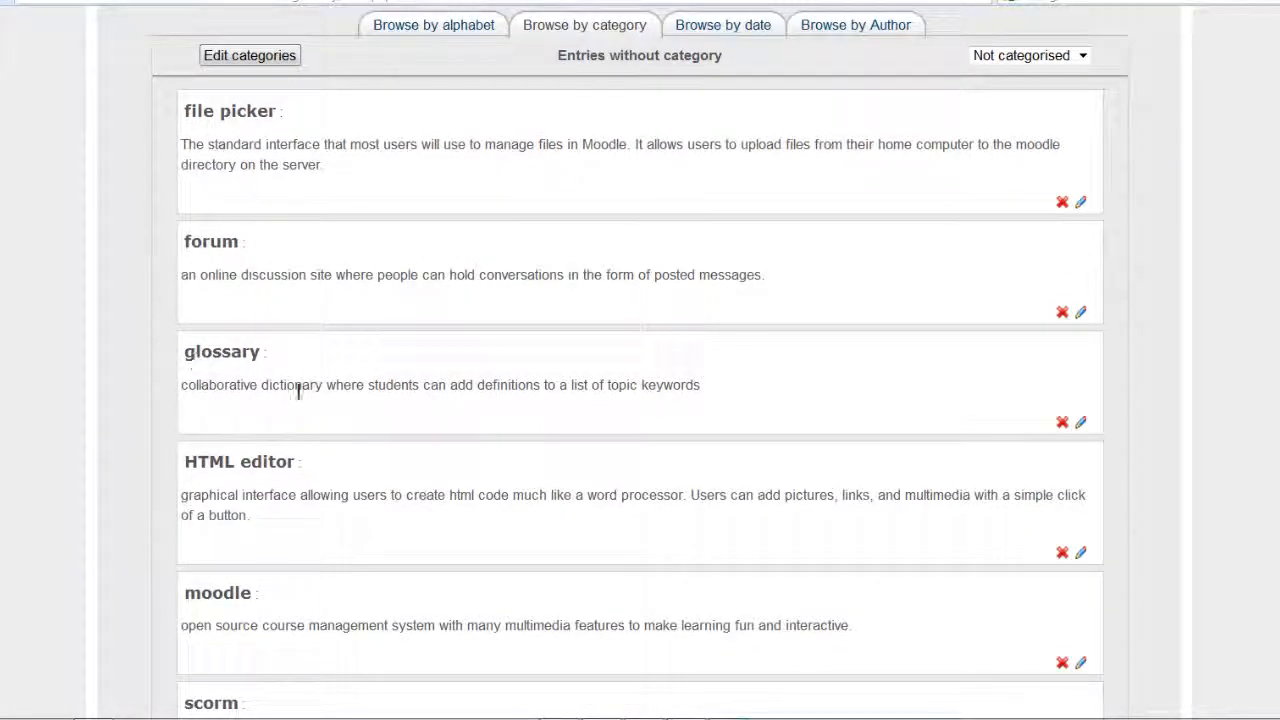
pyautogui.scroll(-3, 254, 490)
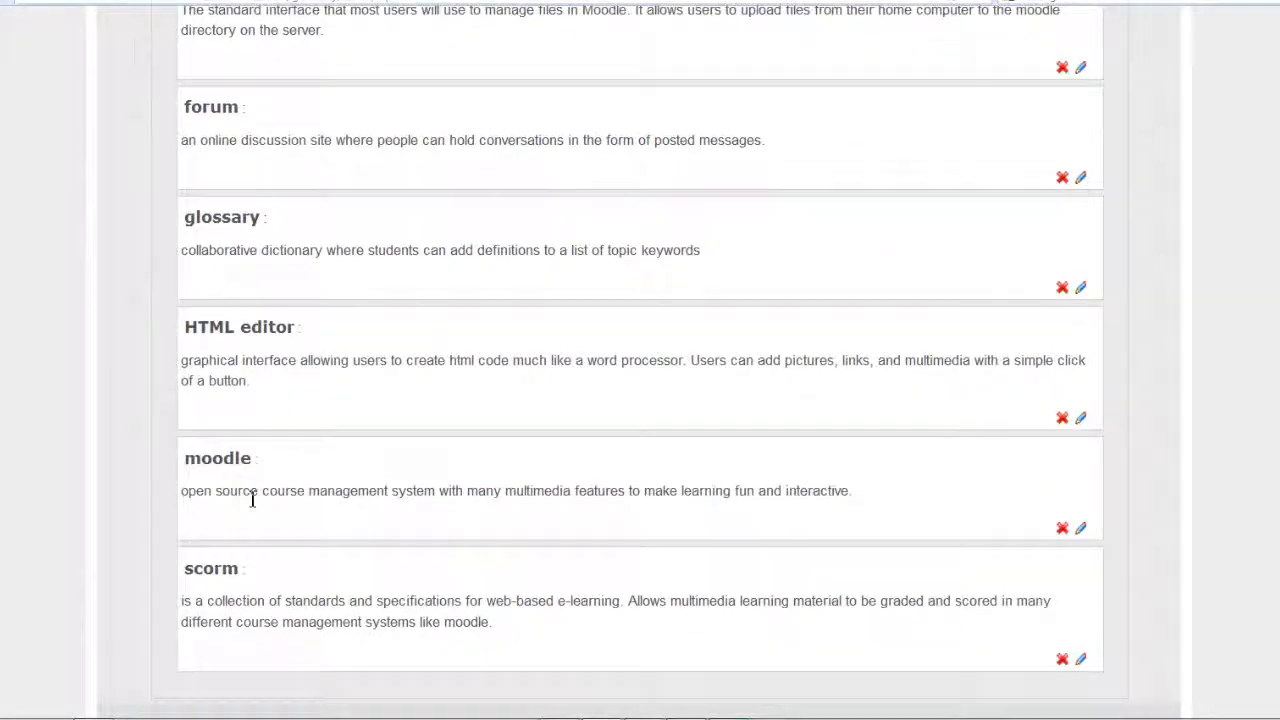
pyautogui.scroll(-1, 252, 500)
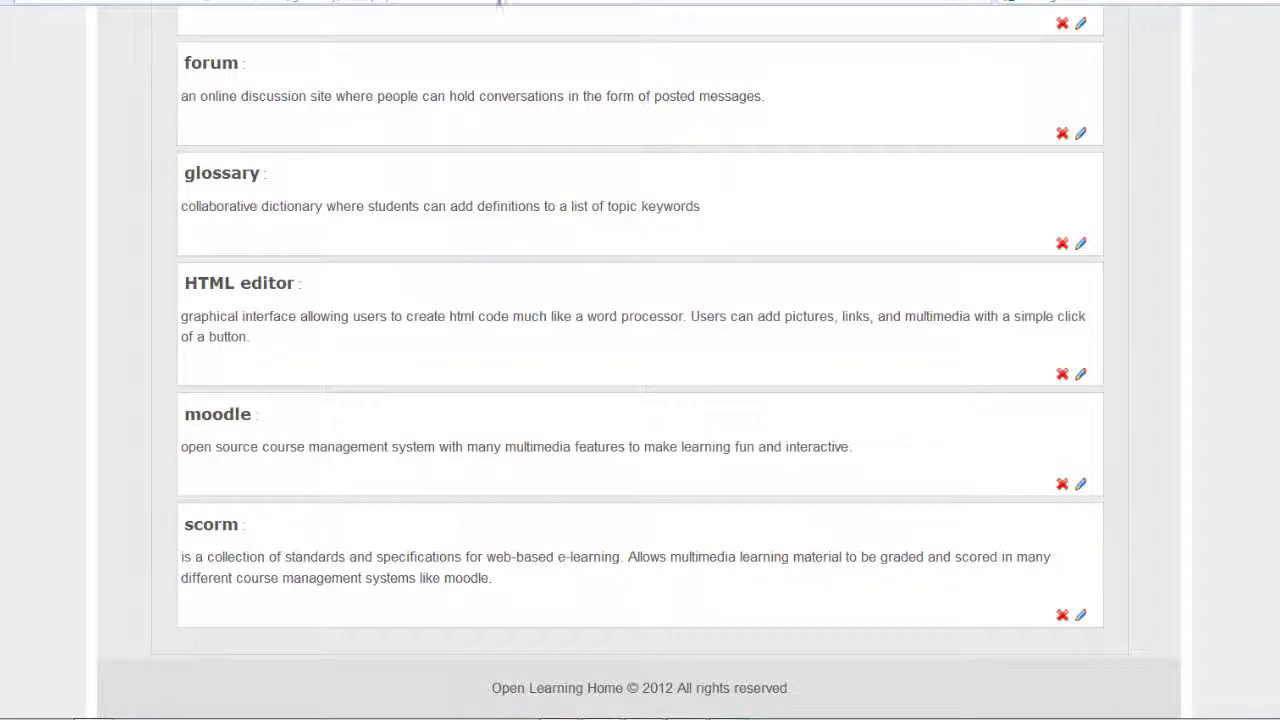
# Search Google for "moodle" in a new browser tab and switch to the image results
pyautogui.click(498, 1)
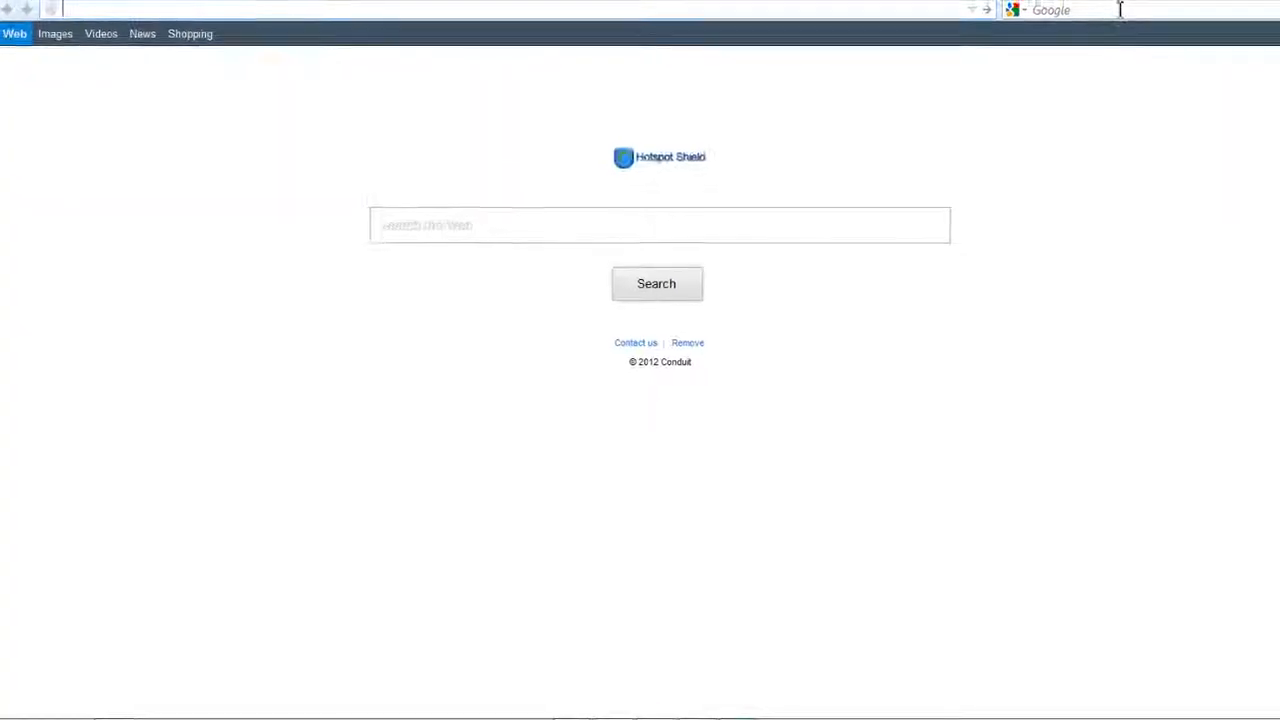
pyautogui.click(1114, 4)
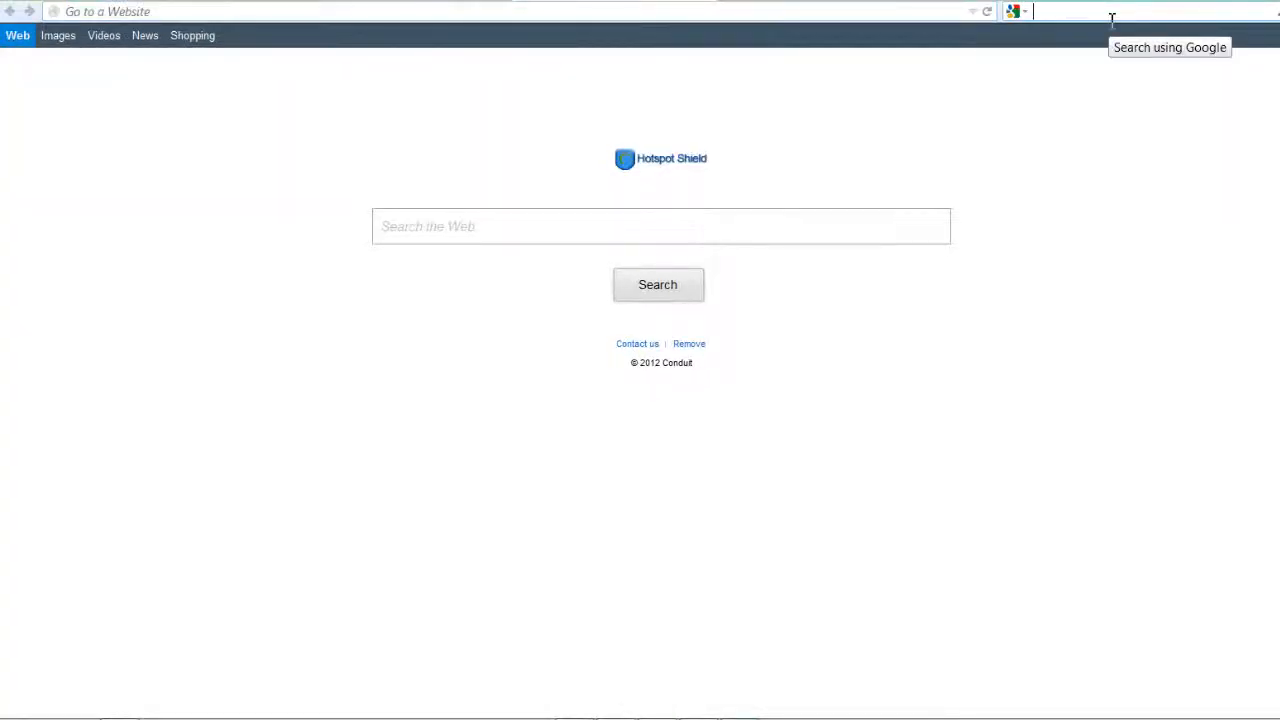
pyautogui.write('moodle')
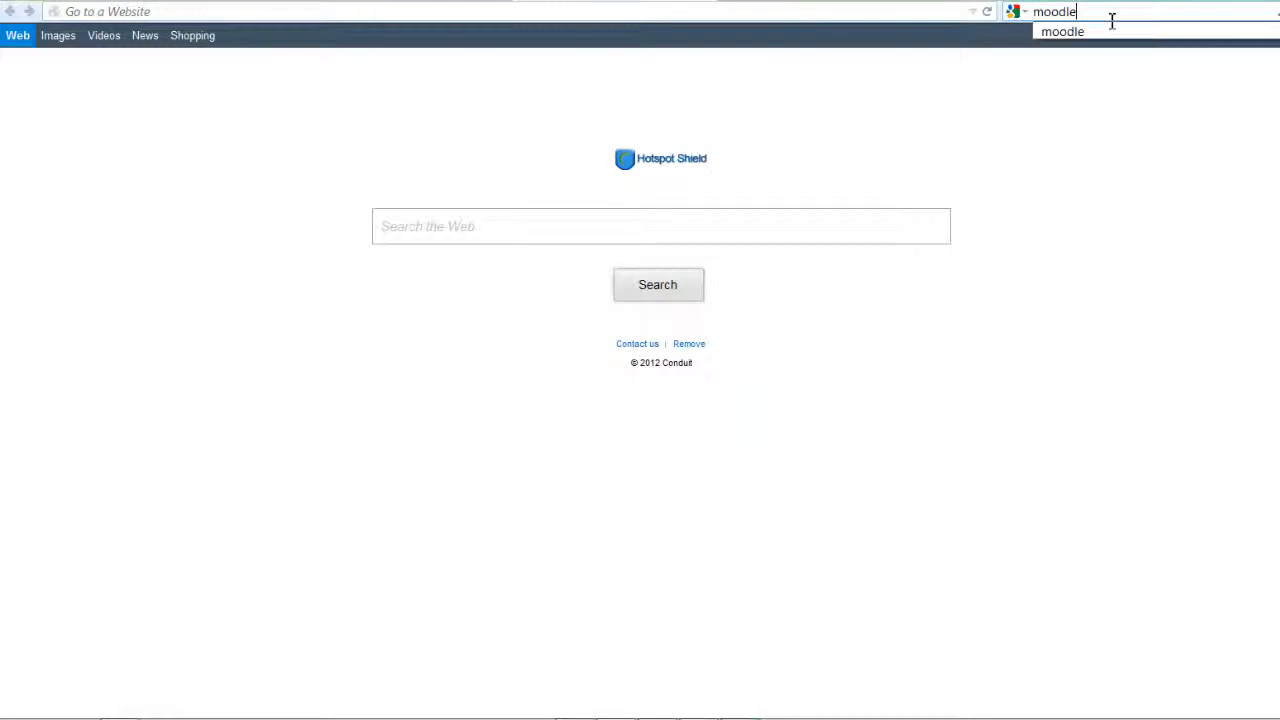
pyautogui.press('Return')
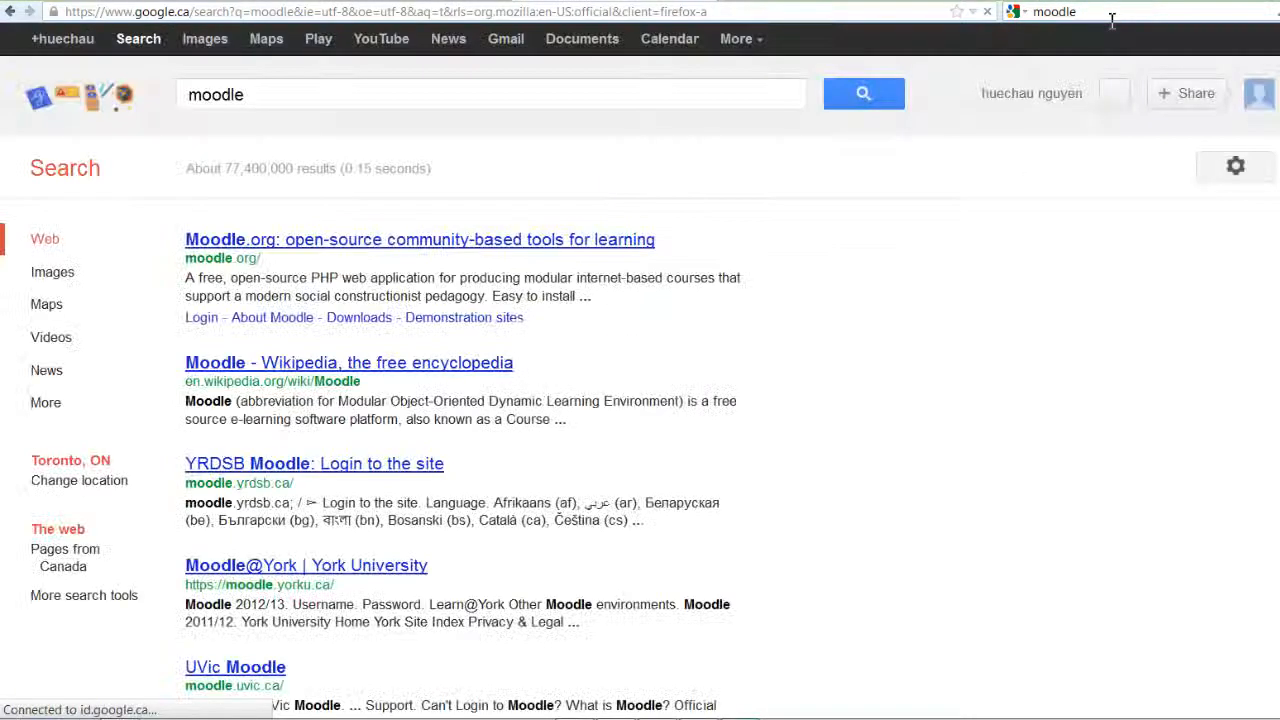
pyautogui.click(65, 289)
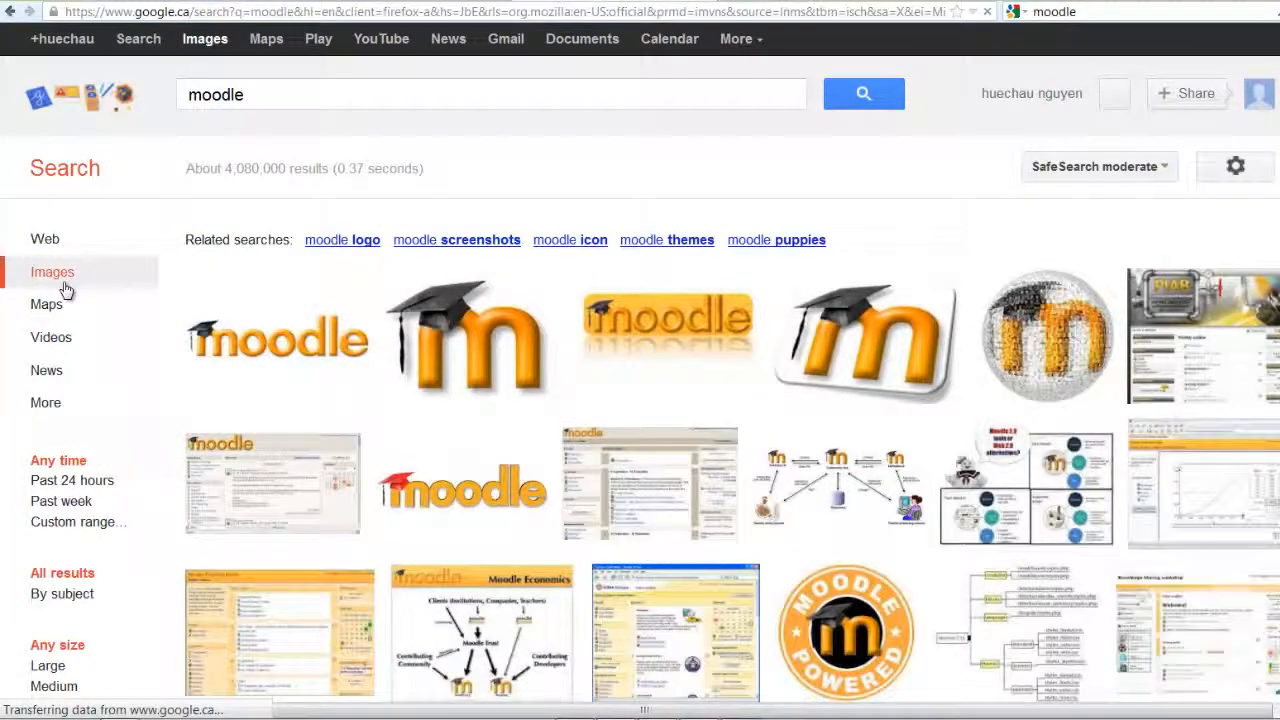
# Look through the image results and open the orange moodle wordmark logo with the graduation cap on its first letter
pyautogui.scroll(-5, 65, 289)
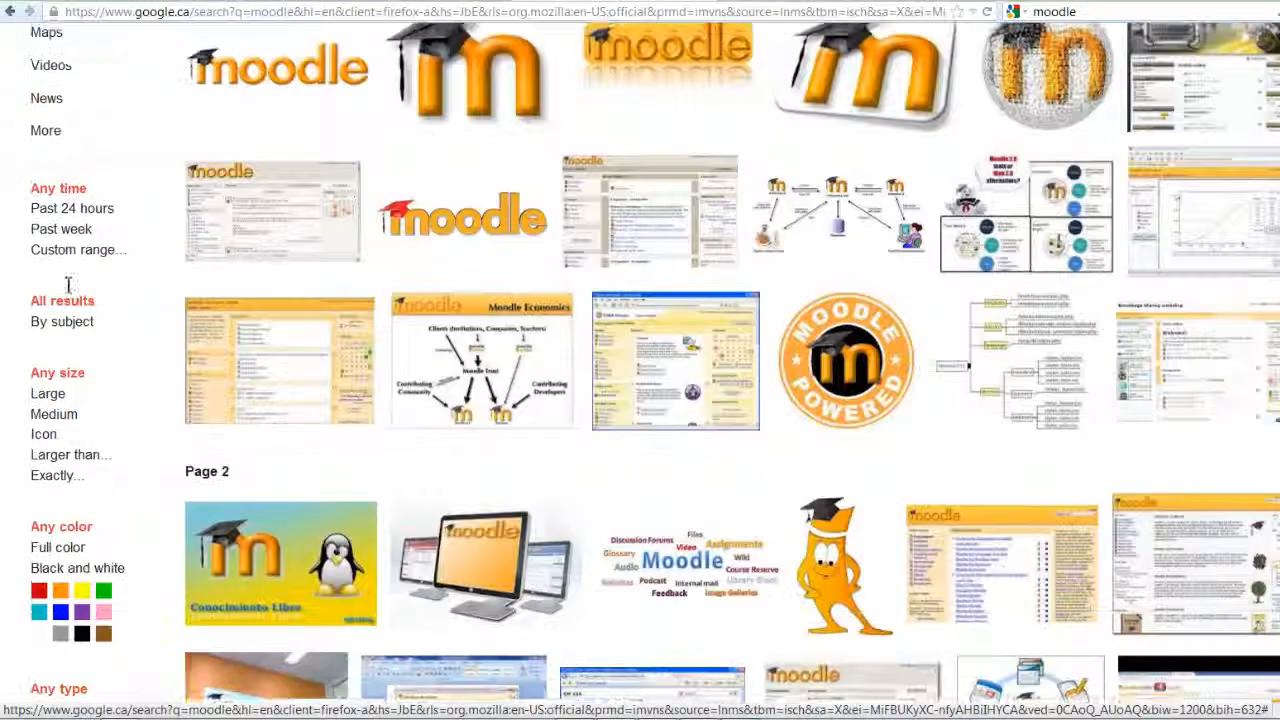
pyautogui.scroll(-6, 65, 290)
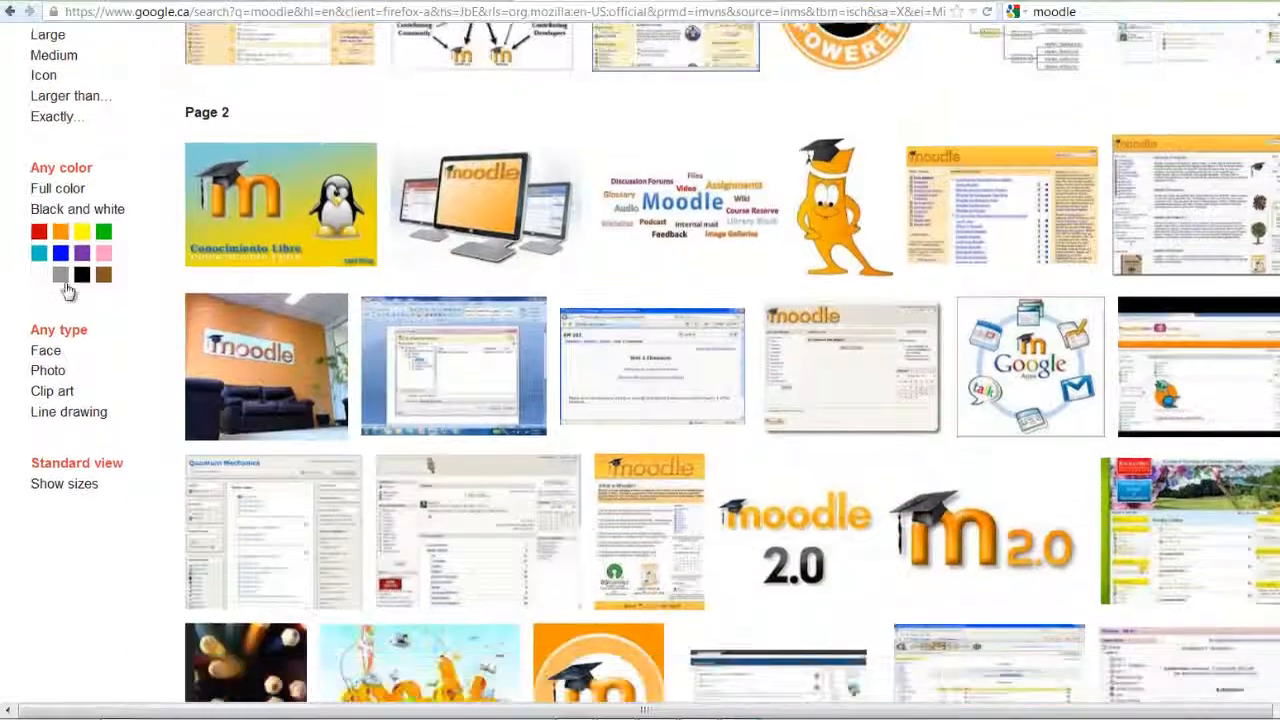
pyautogui.scroll(-7, 67, 290)
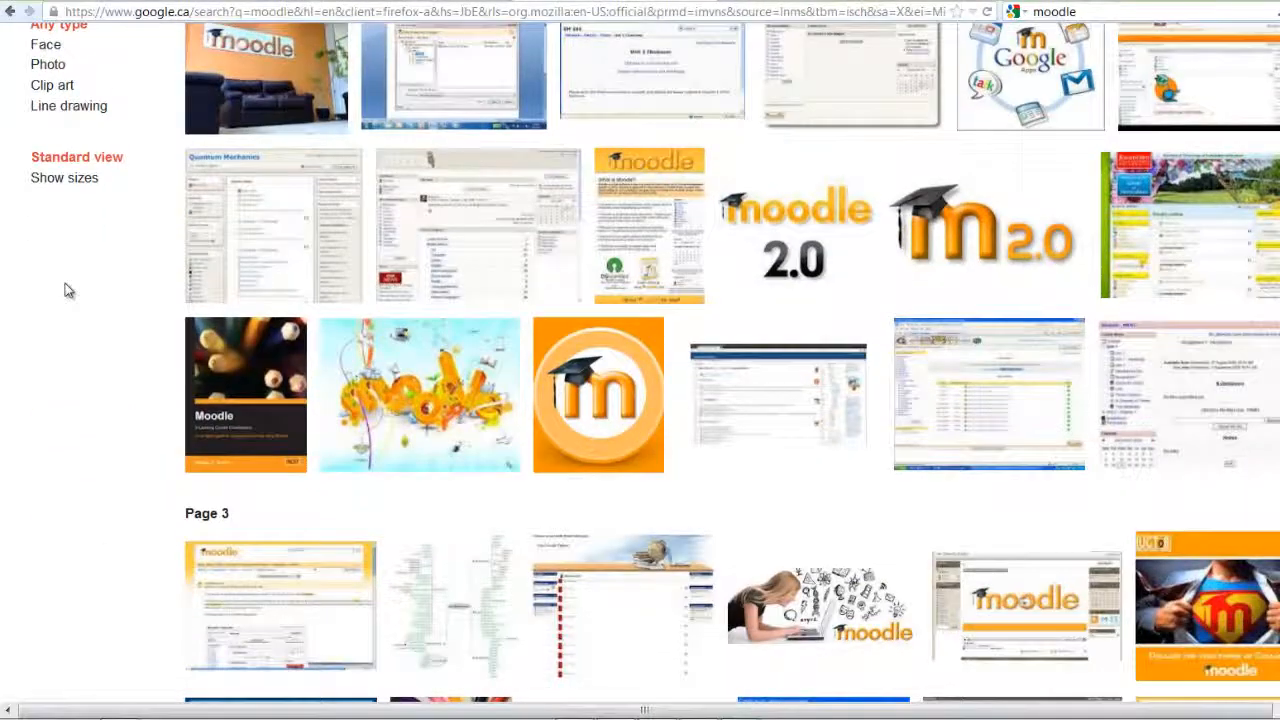
pyautogui.scroll(8, 66, 289)
pyautogui.scroll(10, 65, 285)
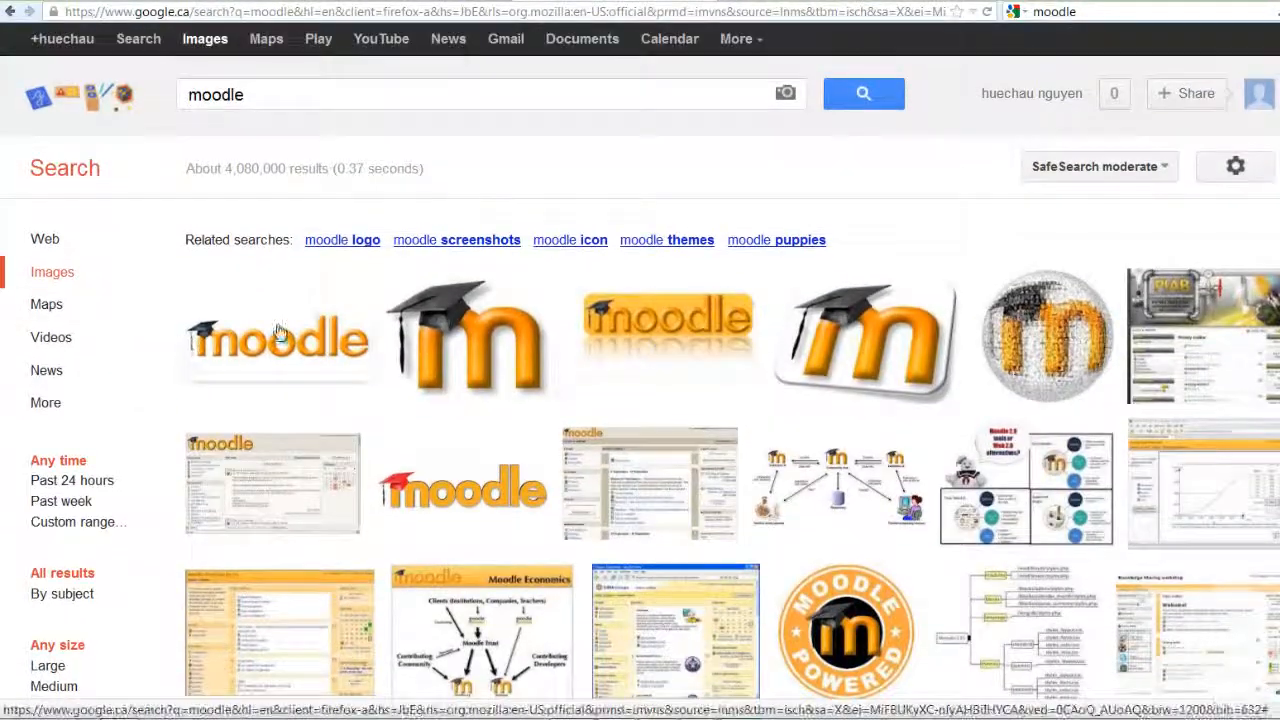
pyautogui.click(280, 335)
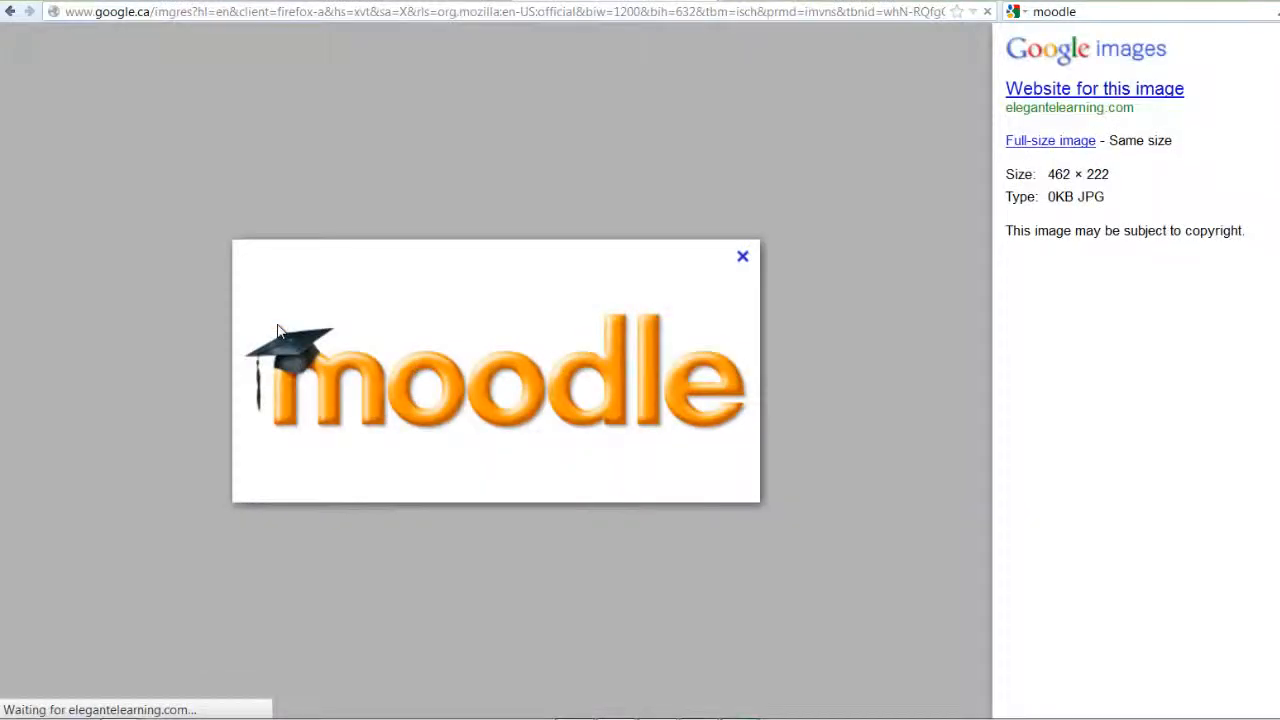
# Open the full-size version of the orange moodle logo and copy its web address
pyautogui.click(1012, 143)
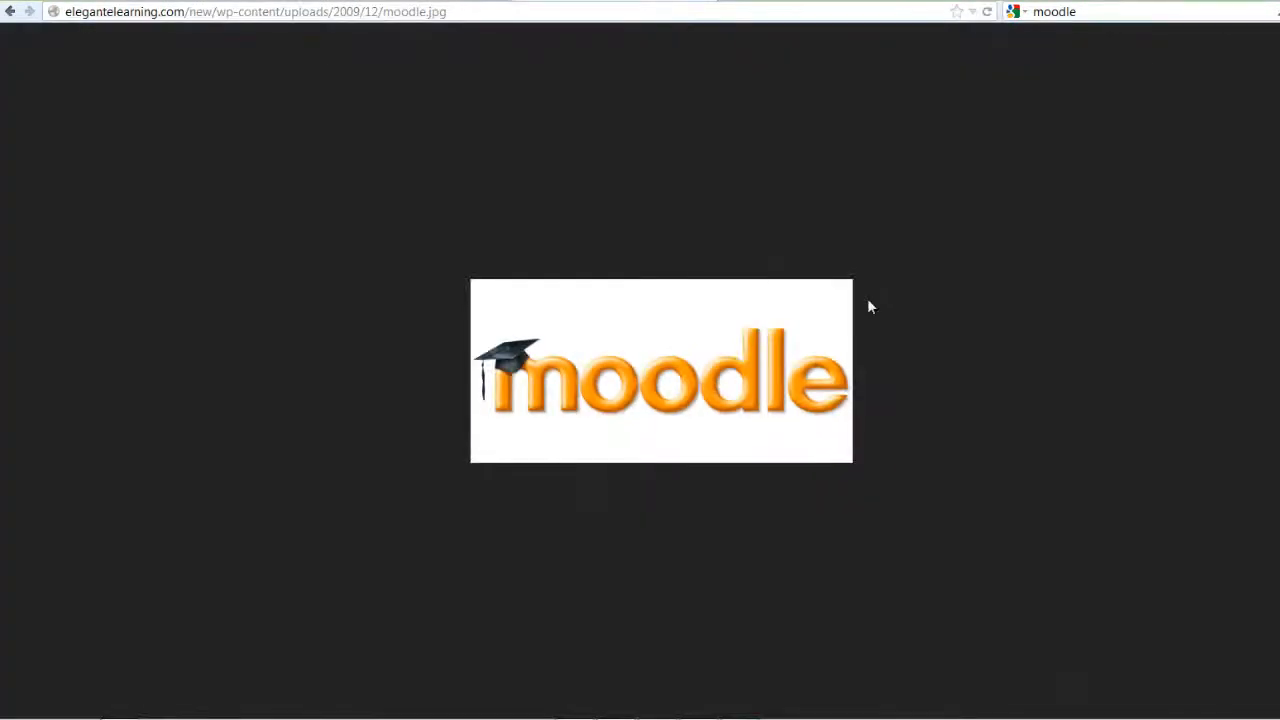
pyautogui.click(507, 13)
pyautogui.hotkey('ctrl', 'c')
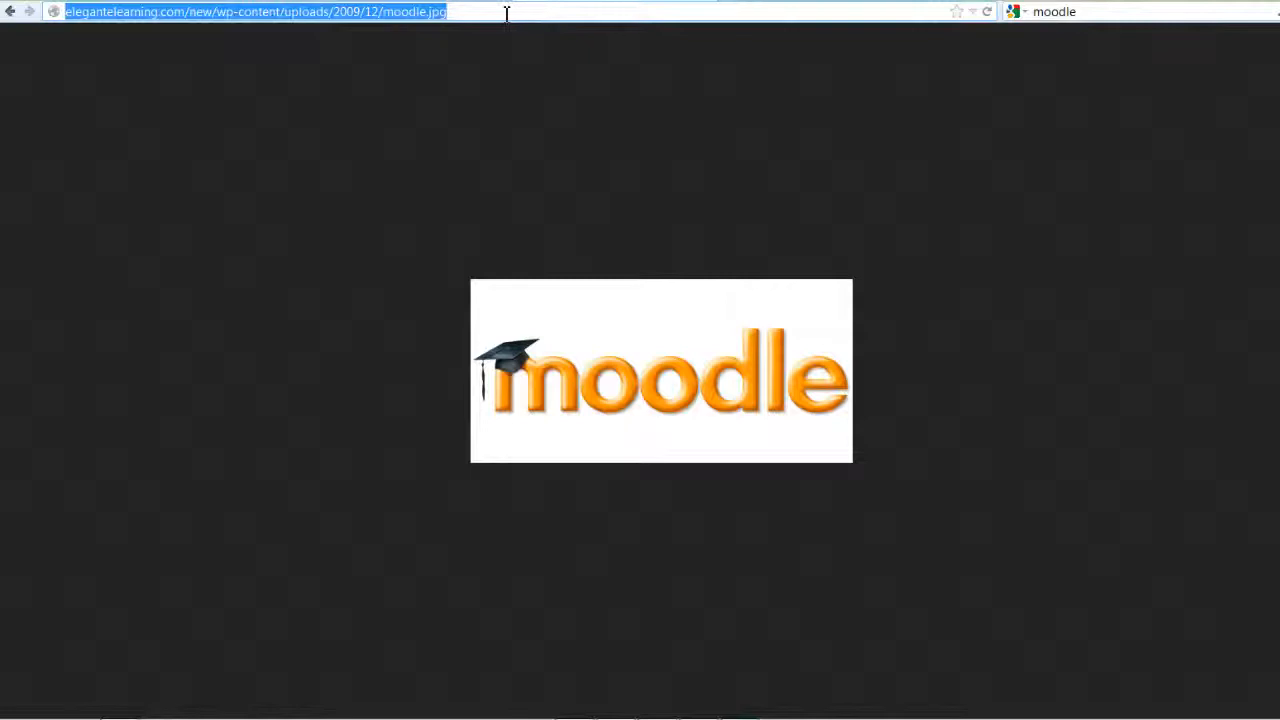
# Open the moodle glossary entry for editing, and clear all sample content from the TinyMCE full featured example page
pyautogui.click(244, 2)
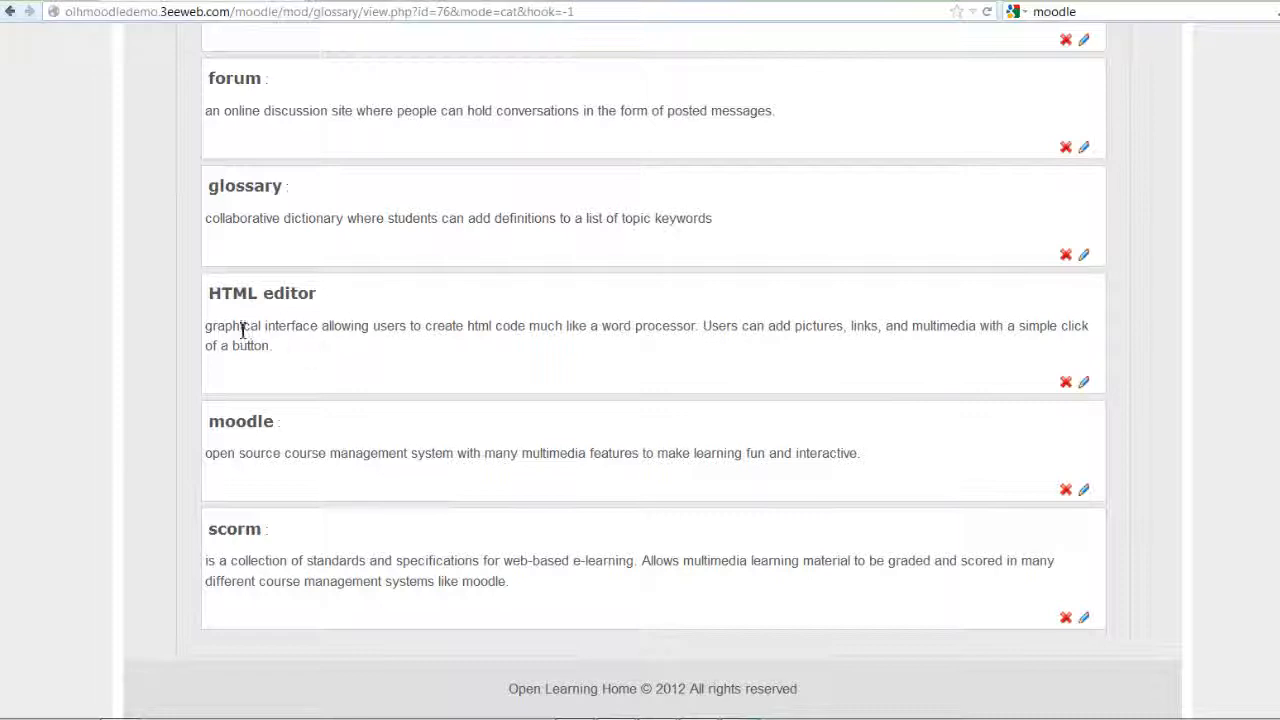
pyautogui.click(1085, 490)
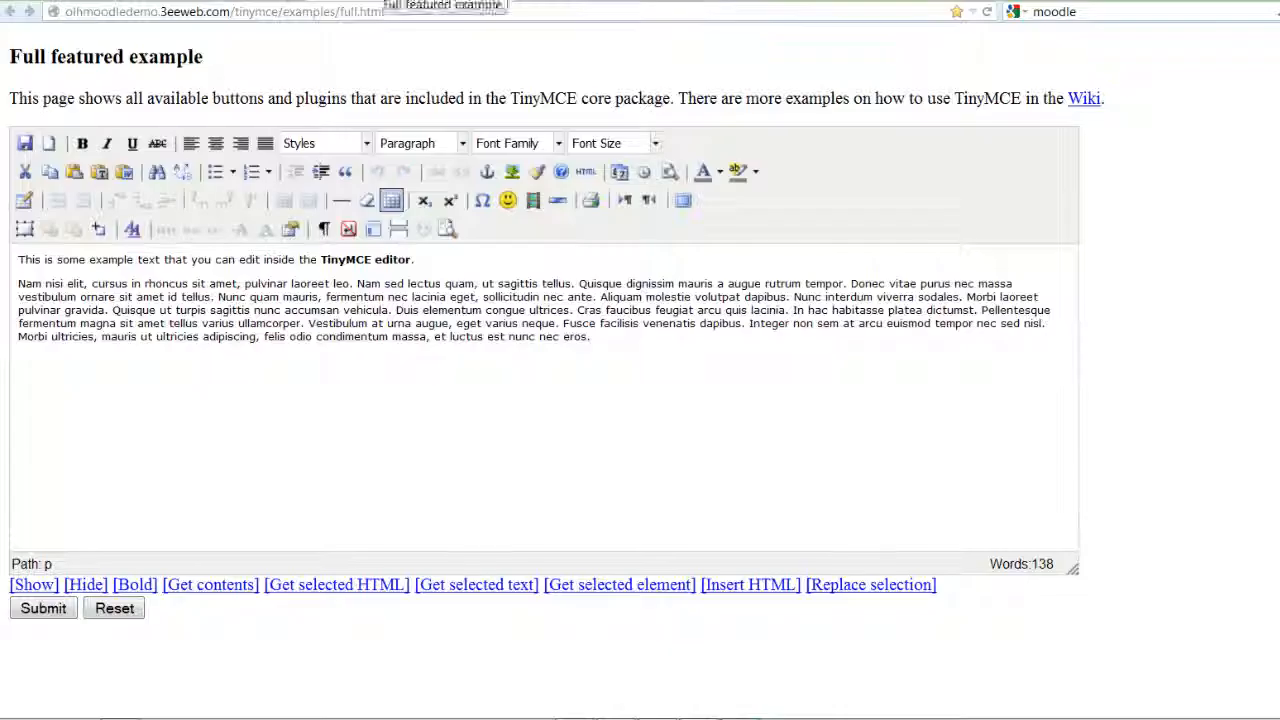
pyautogui.click(52, 143)
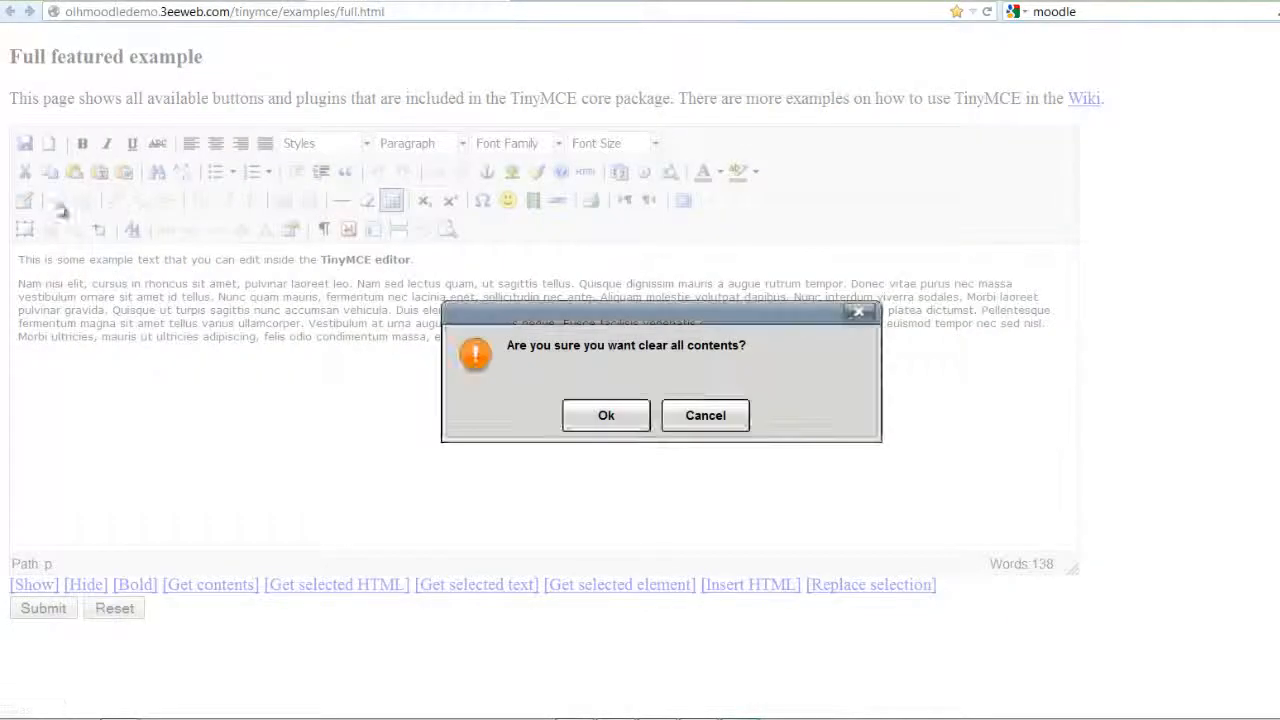
pyautogui.click(597, 416)
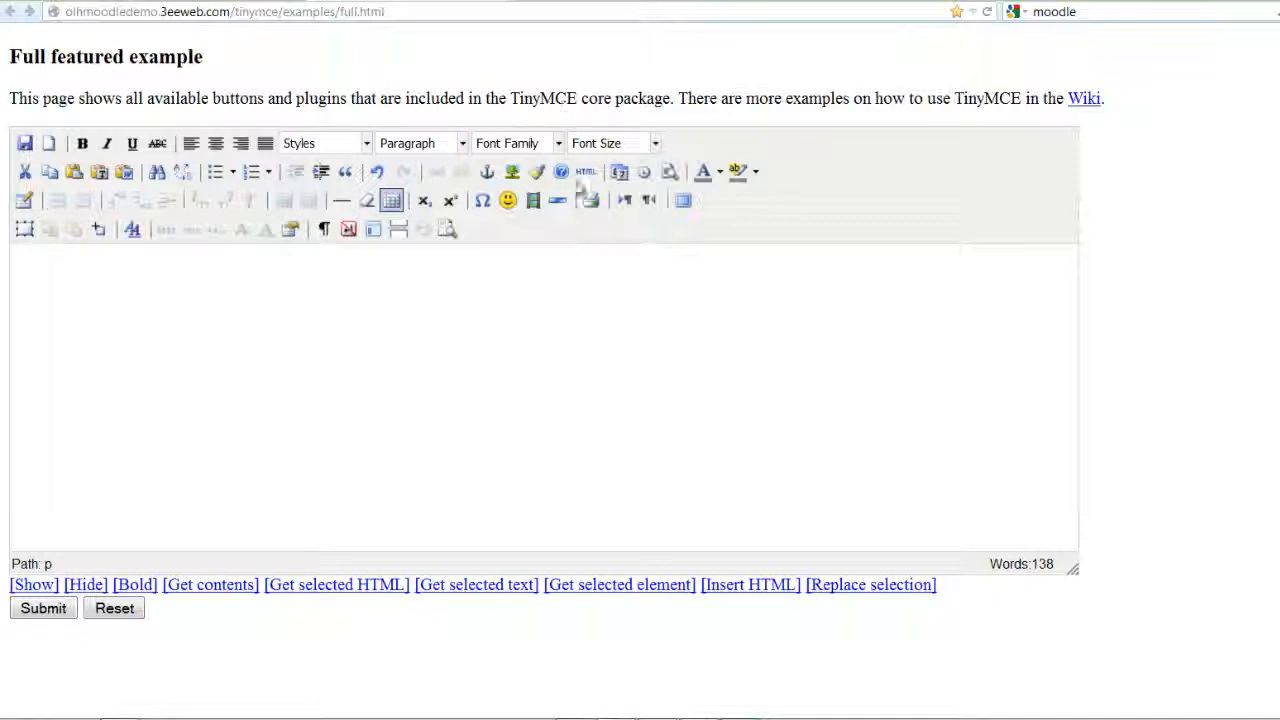
# Insert the logo into the TinyMCE editor from the copied address, with image description and title both set to "moodle image"
pyautogui.click(514, 172)
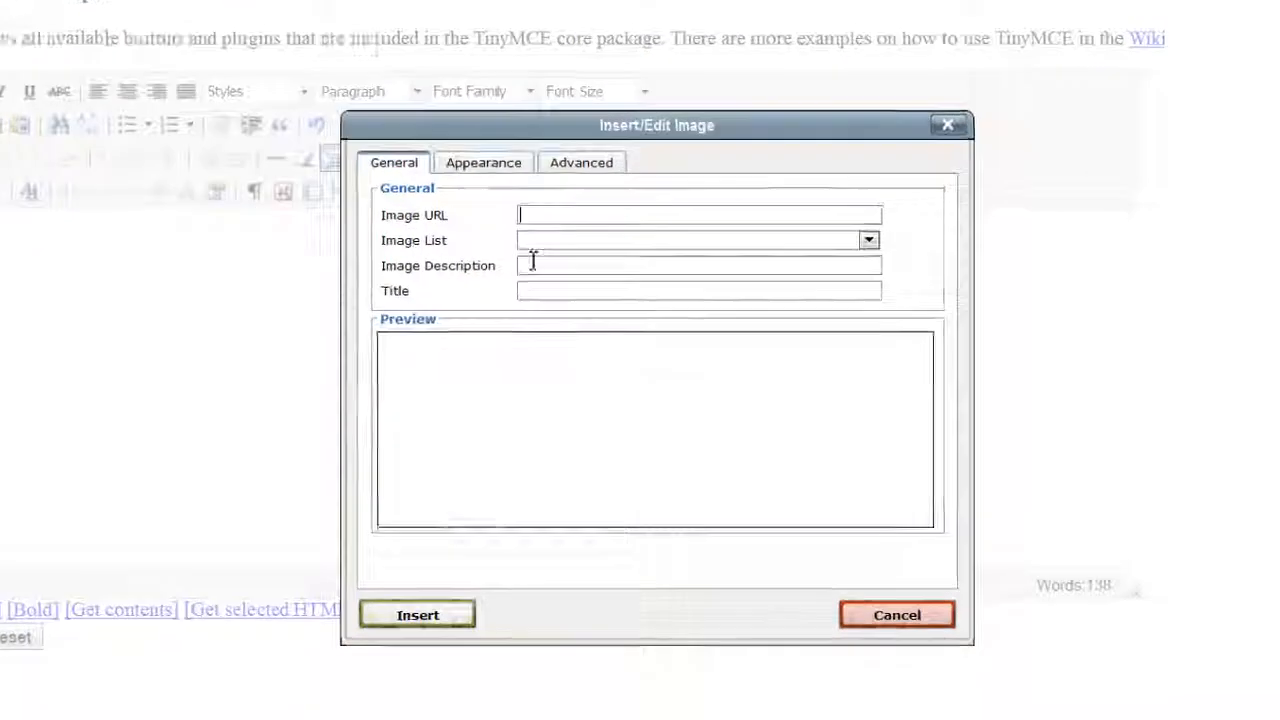
pyautogui.hotkey('ctrl', 'v')
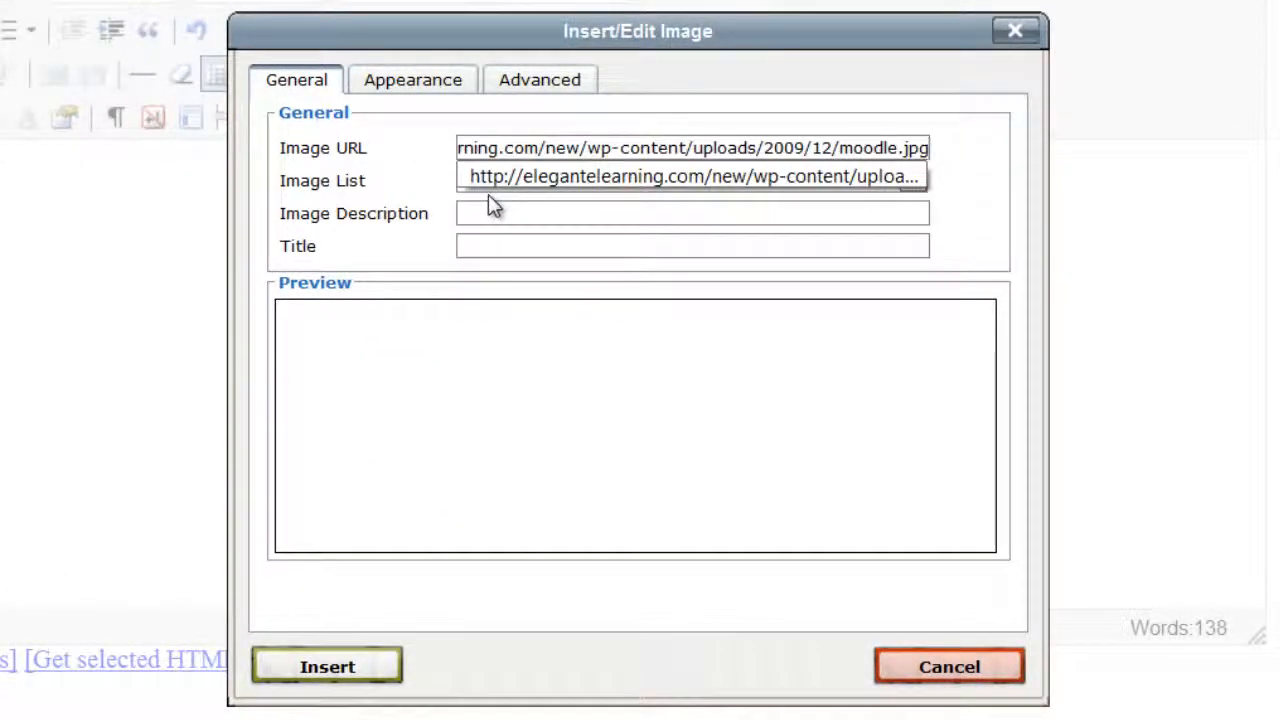
pyautogui.click(505, 244)
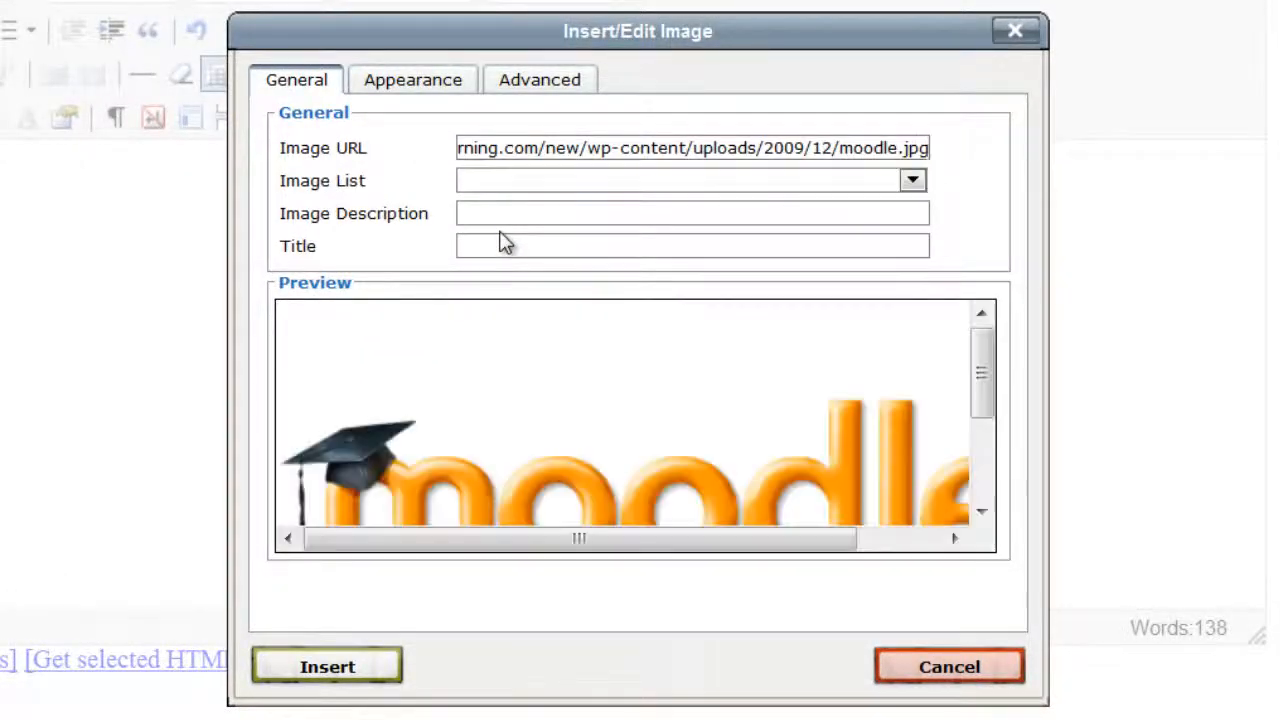
pyautogui.click(497, 214)
pyautogui.write('moodle image')
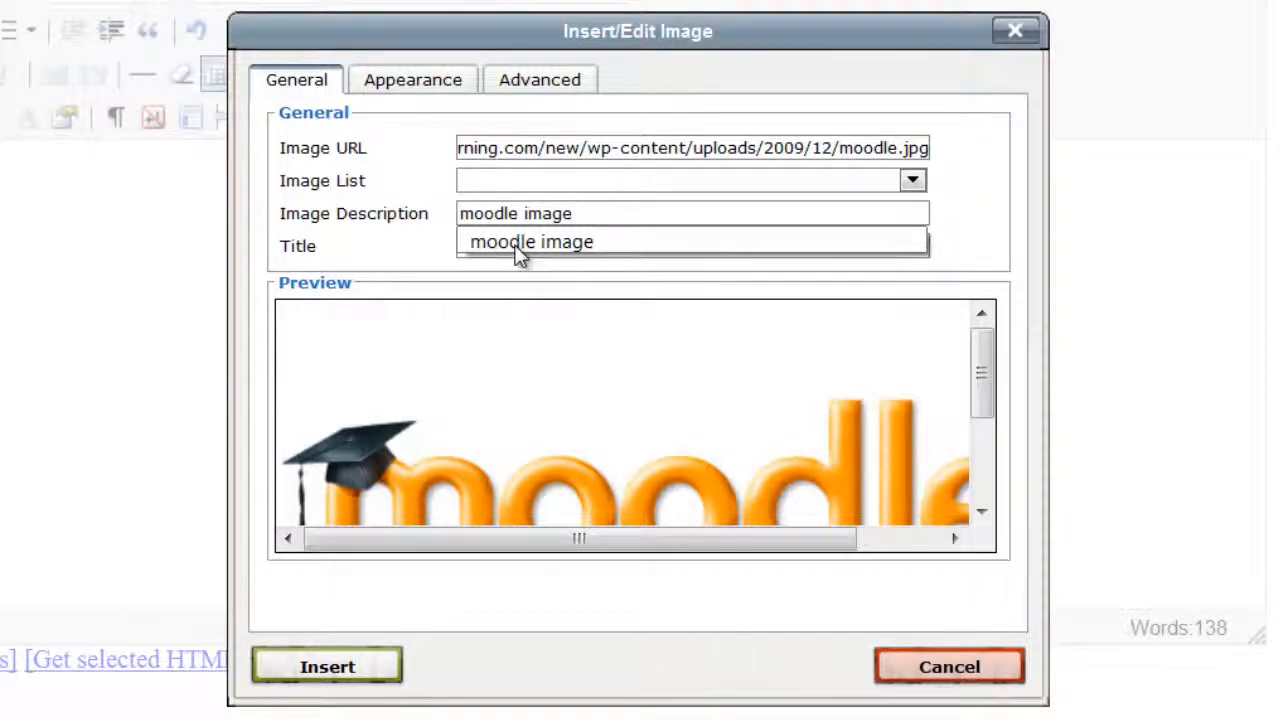
pyautogui.click(517, 248)
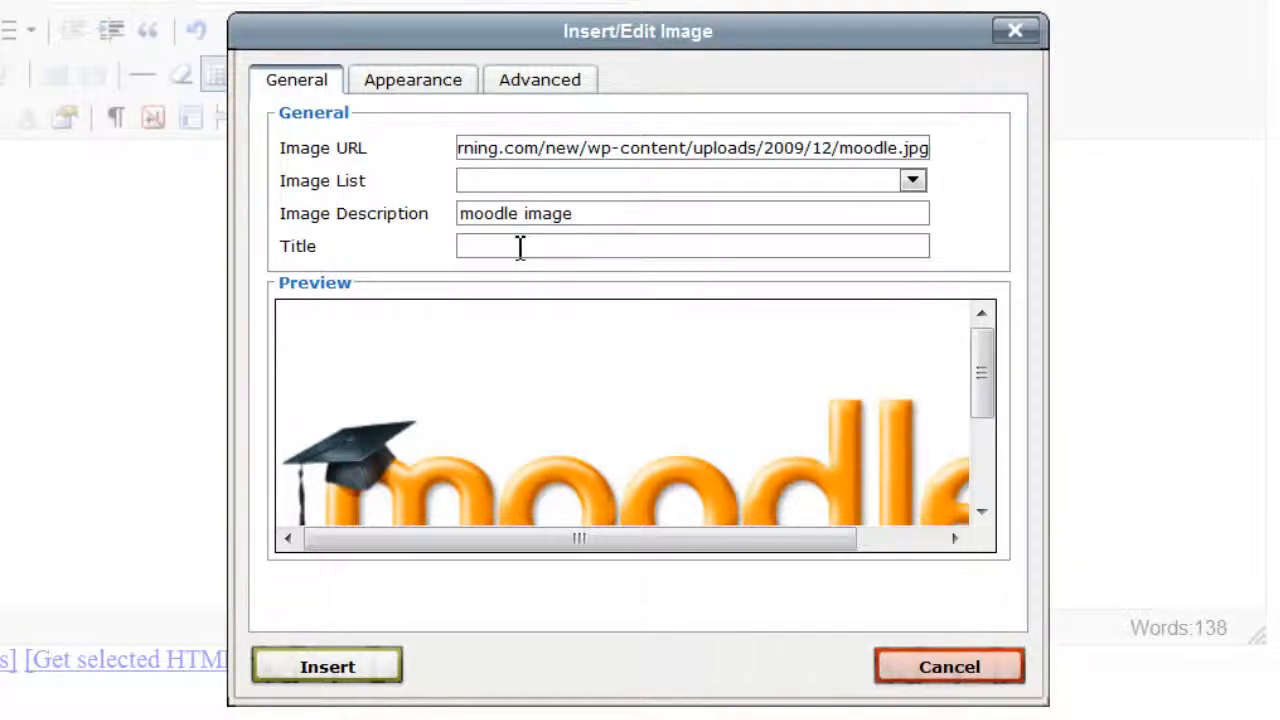
pyautogui.write('mood')
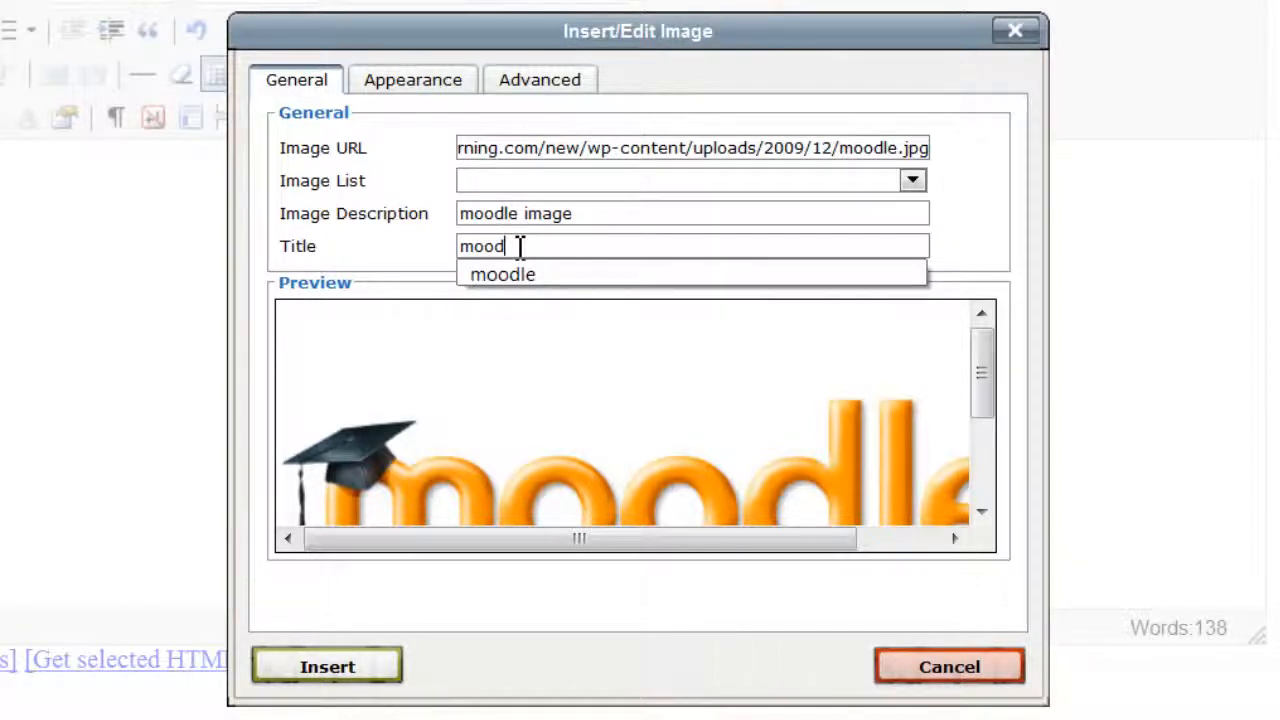
pyautogui.write('le imo')
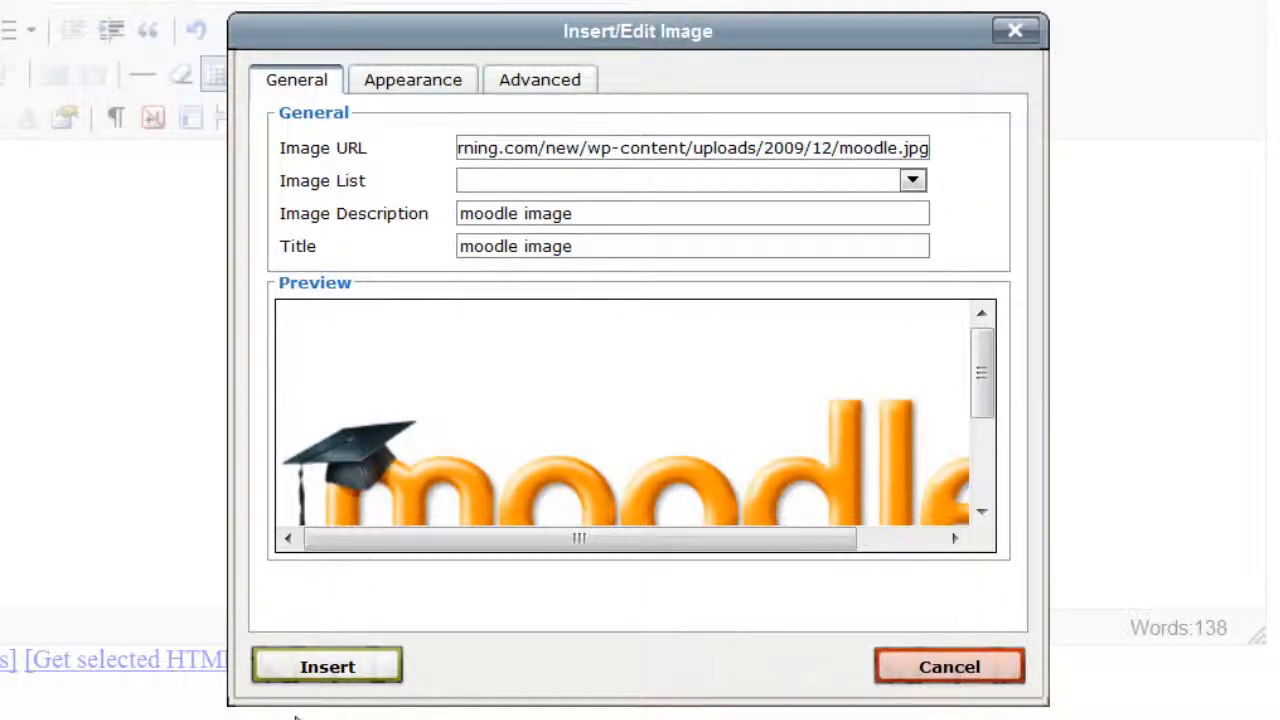
pyautogui.click(325, 680)
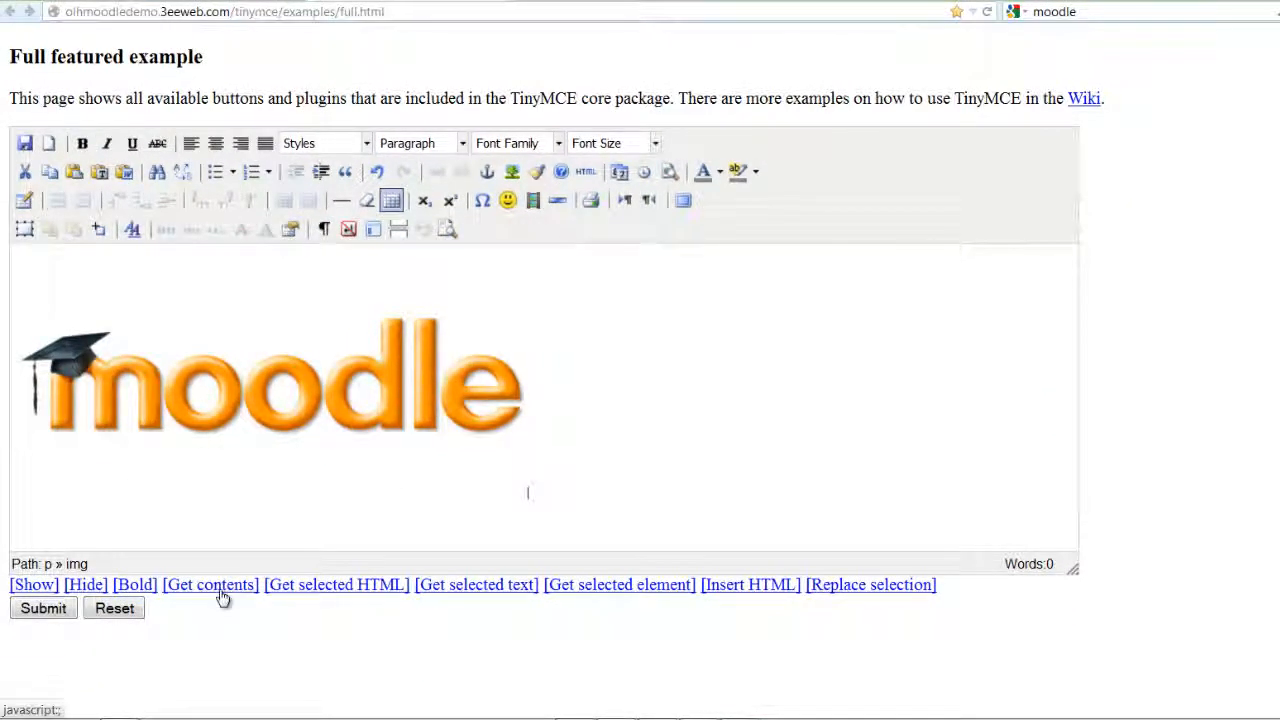
# Get the TinyMCE editor's contents as HTML and copy the complete image code
pyautogui.click(219, 588)
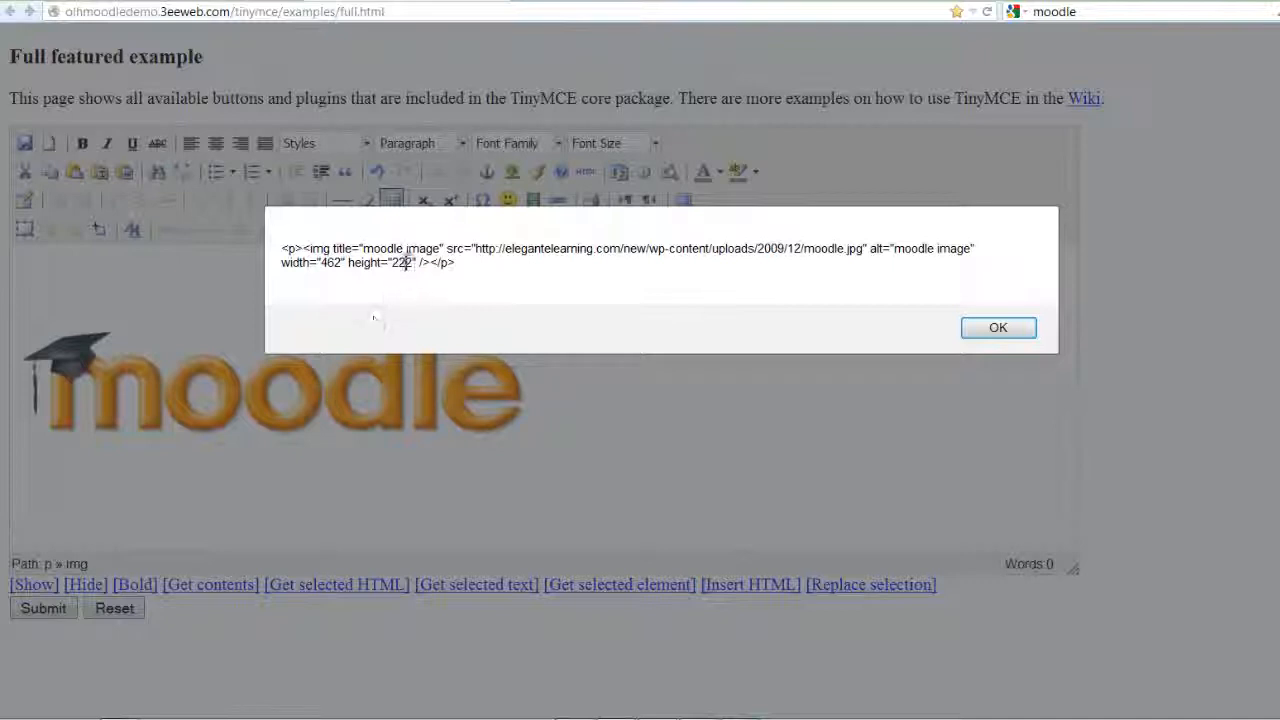
pyautogui.tripleClick(406, 262)
pyautogui.hotkey('ctrl', 'c')
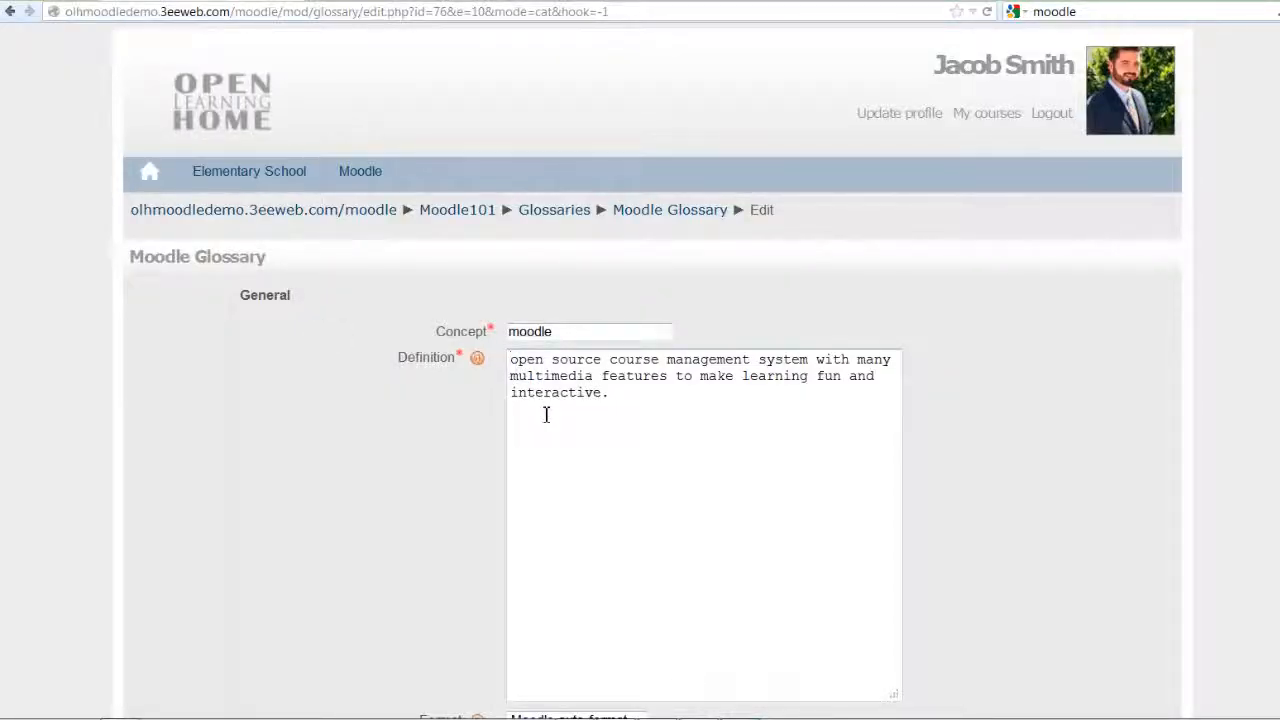
# Paste the image code on a new line above the definition text of the moodle glossary entry and save the changes
pyautogui.press('Return')
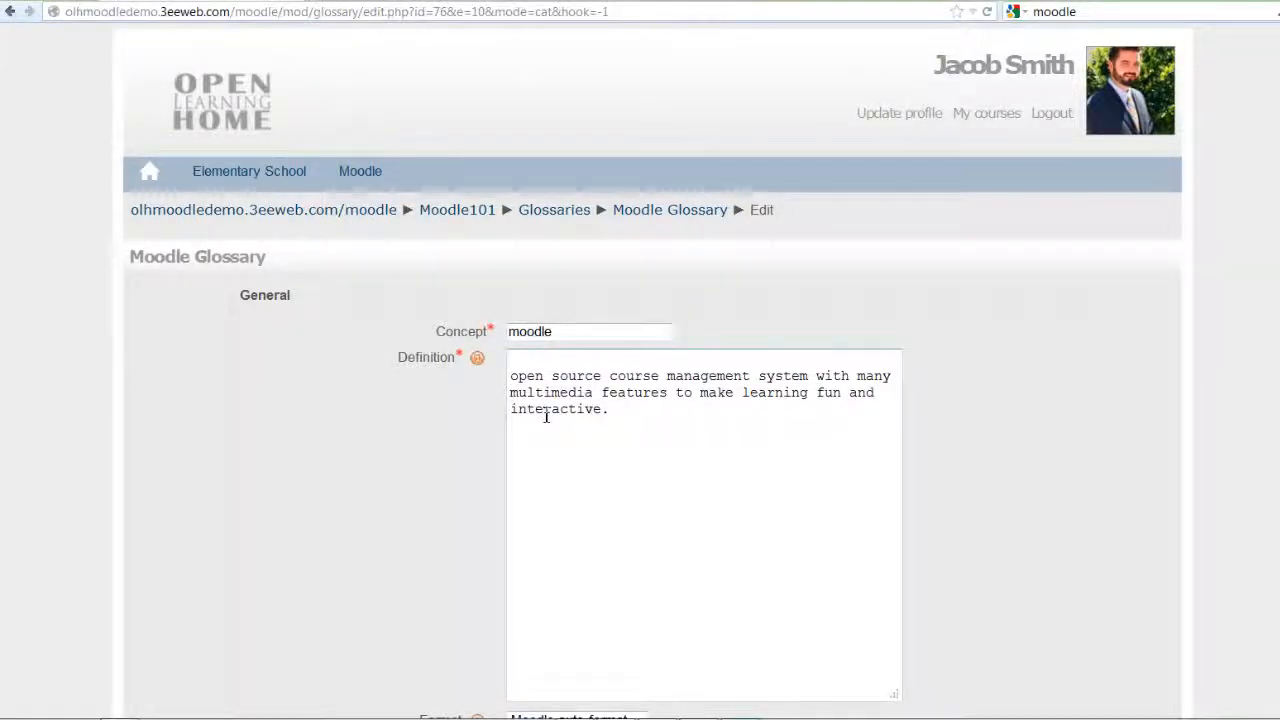
pyautogui.hotkey('ctrl', 'v')
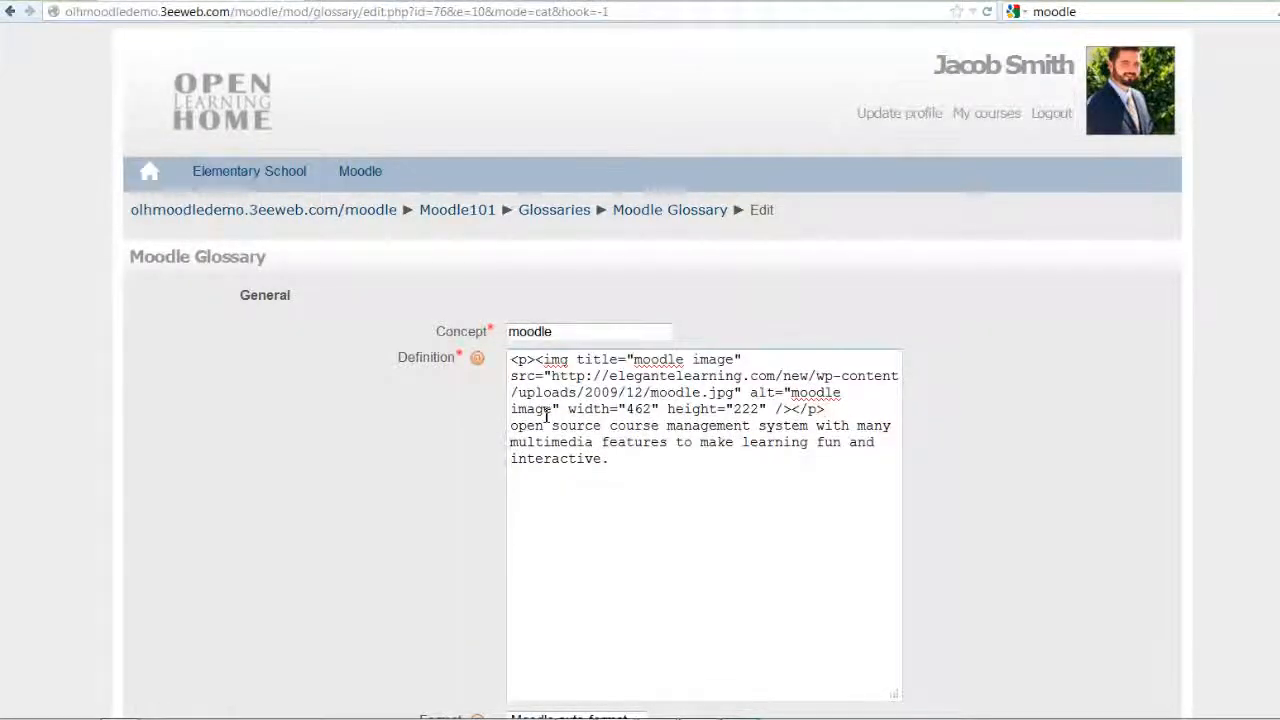
pyautogui.scroll(-5, 547, 415)
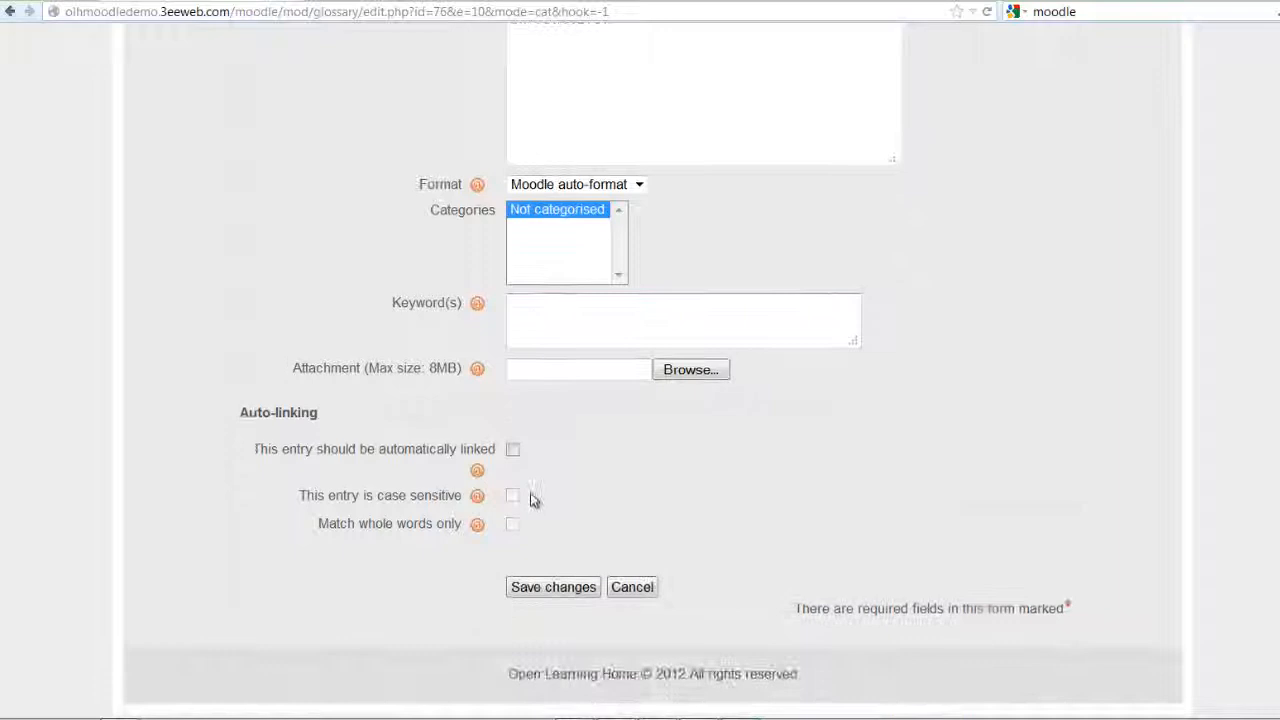
pyautogui.click(521, 588)
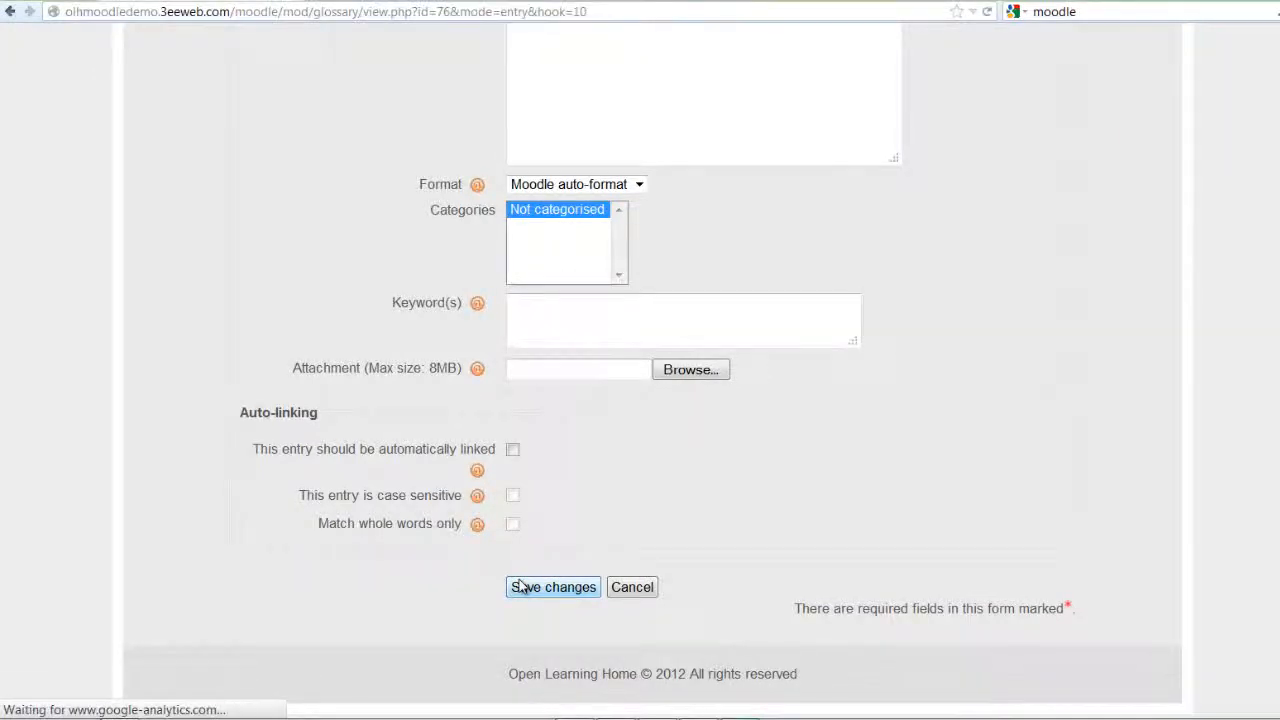
# Review the saved moodle entry with its logo, and browse the glossary entries under the letter F
pyautogui.scroll(-4, 519, 579)
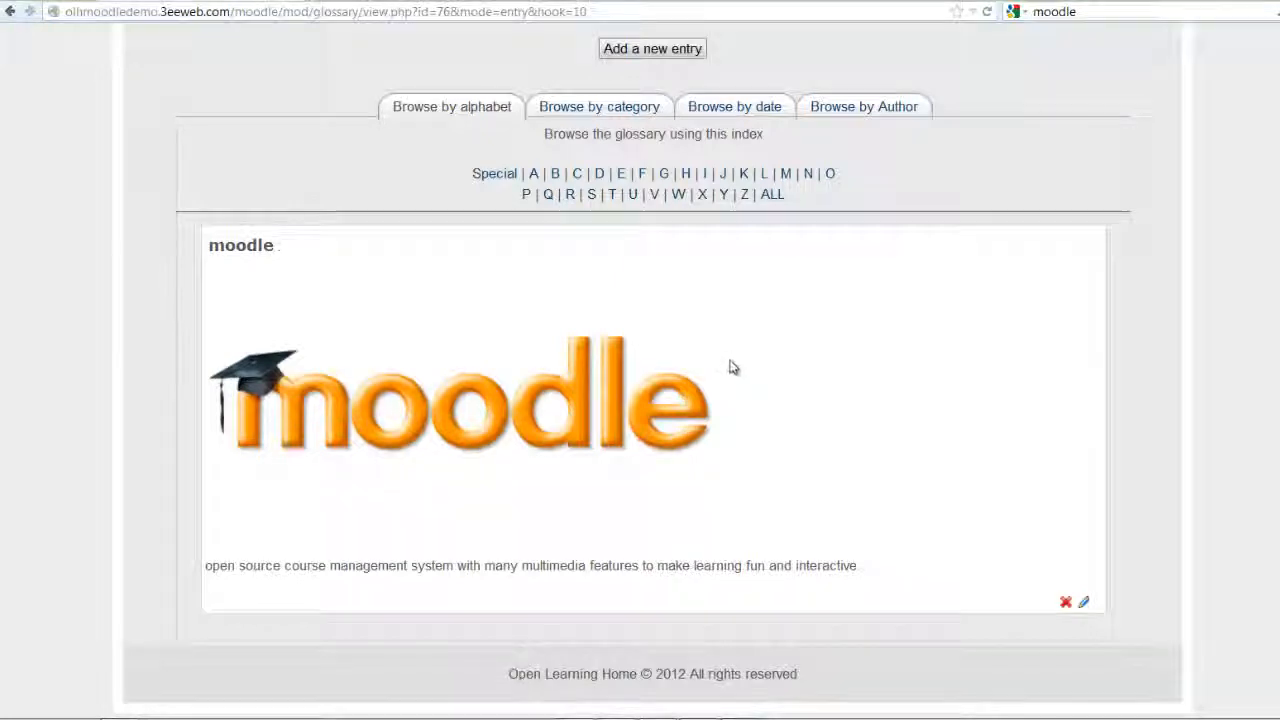
pyautogui.scroll(3, 731, 364)
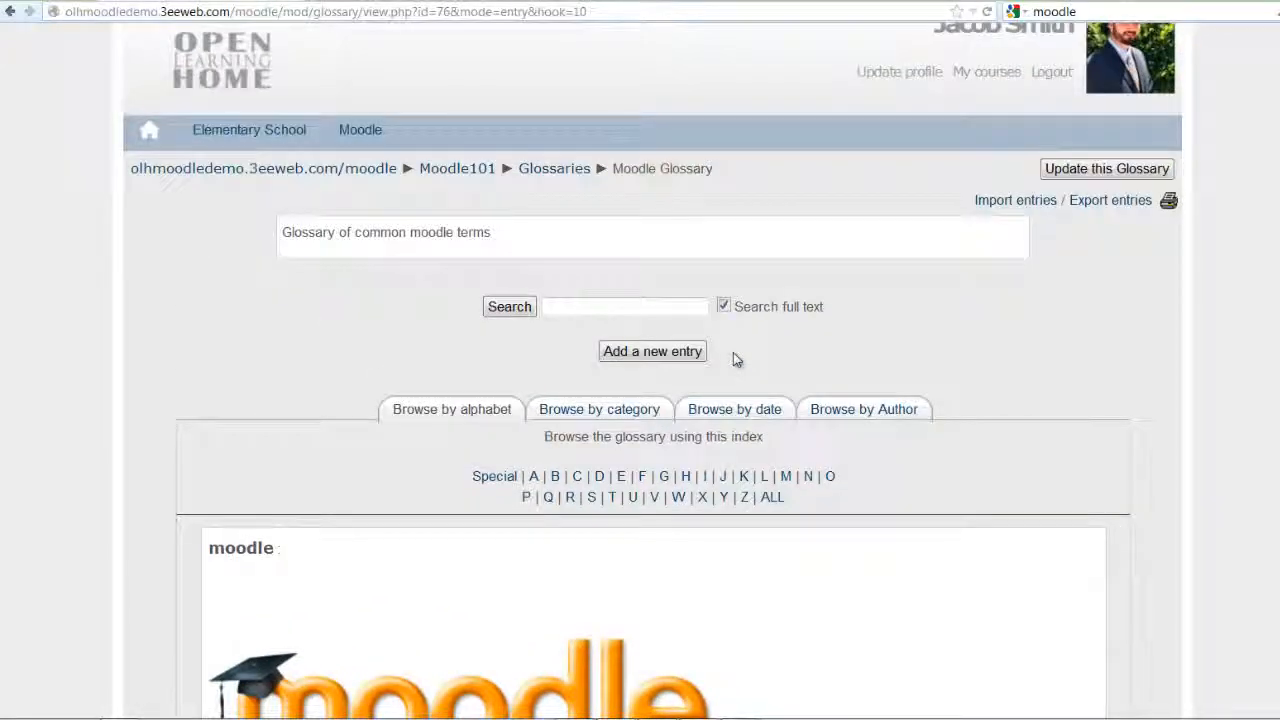
pyautogui.click(641, 476)
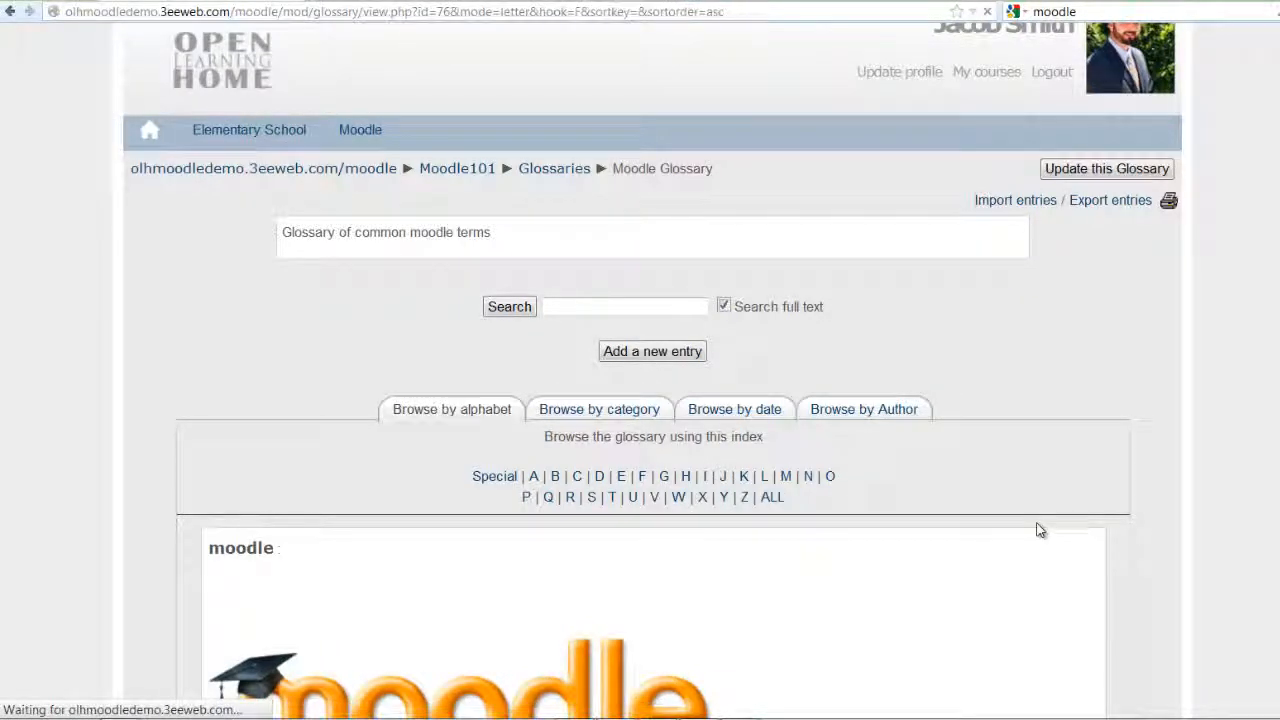
pyautogui.scroll(-3, 1038, 529)
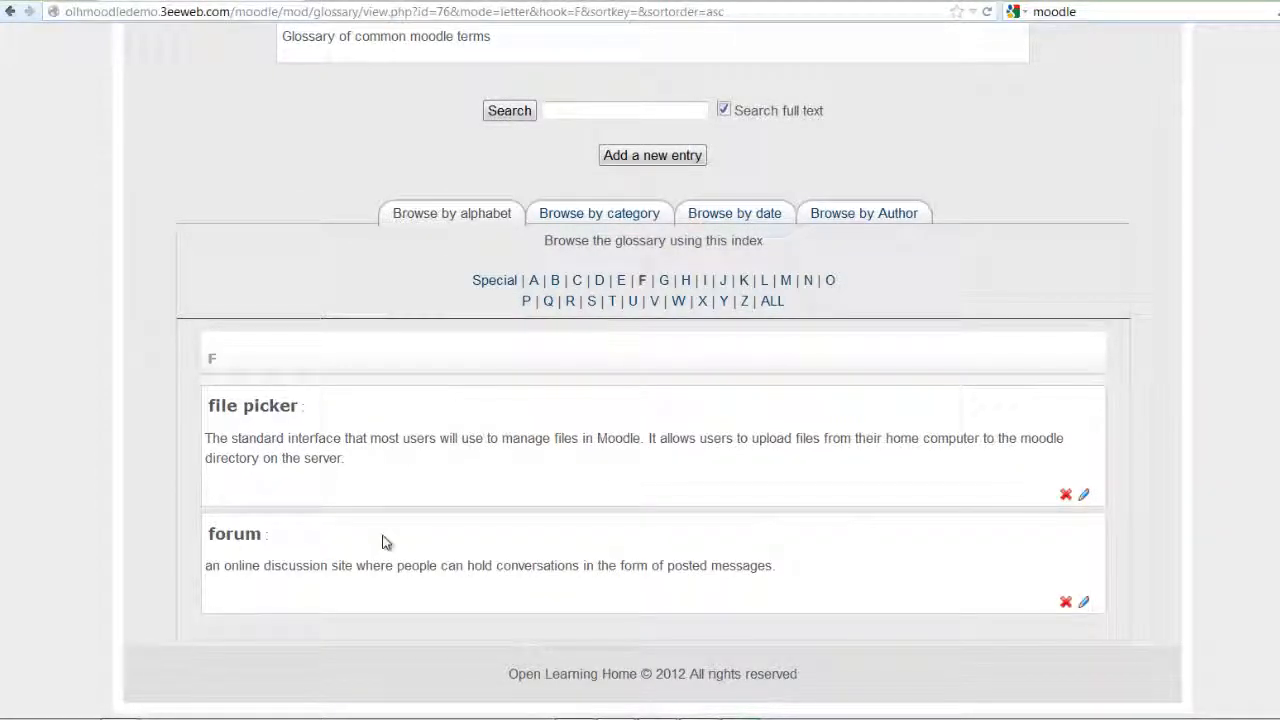
pyautogui.scroll(3, 426, 477)
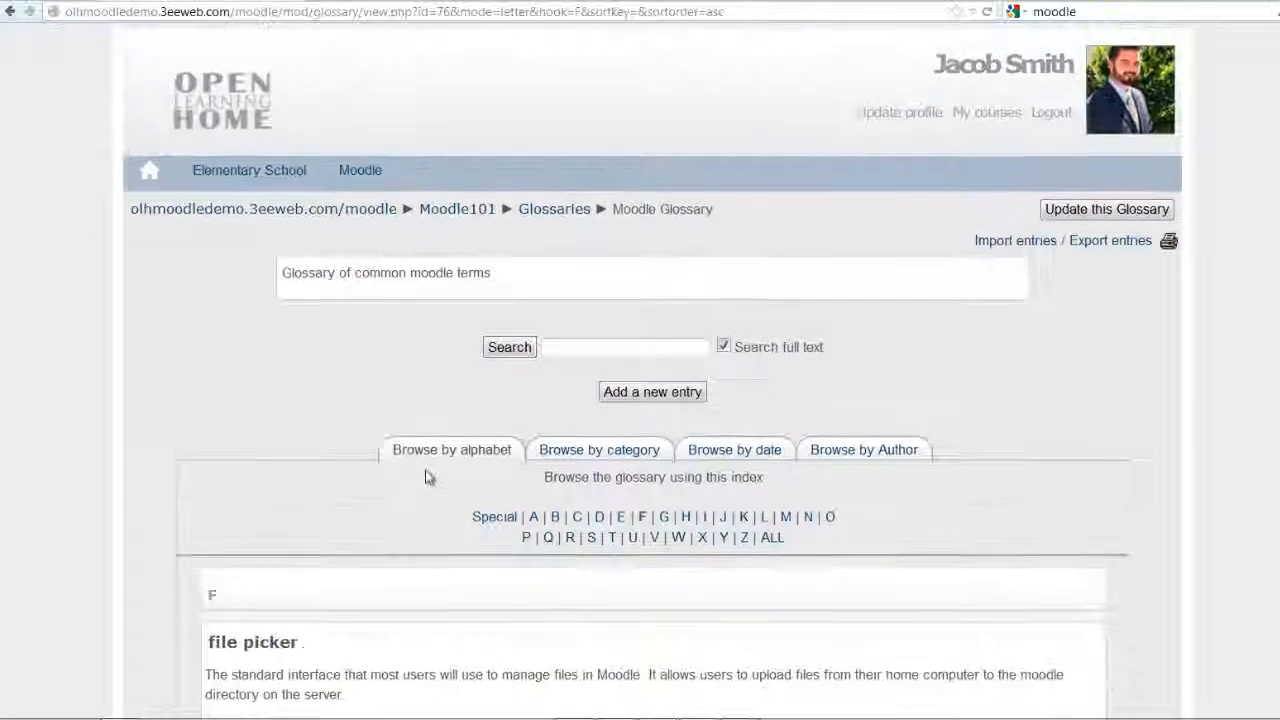